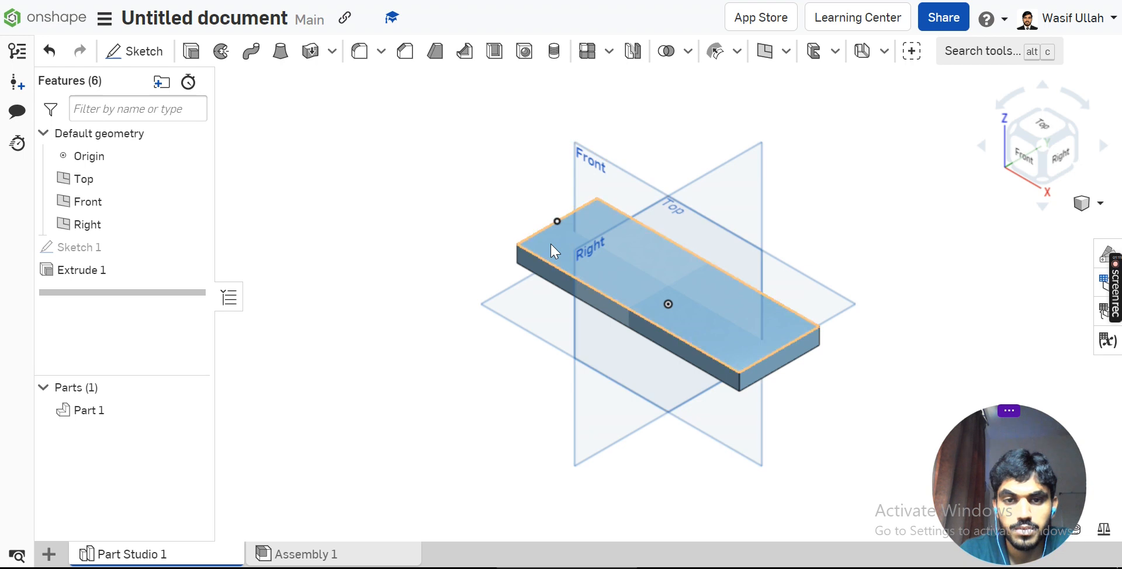
{"action": "left_click", "coordinate": [550, 244]}
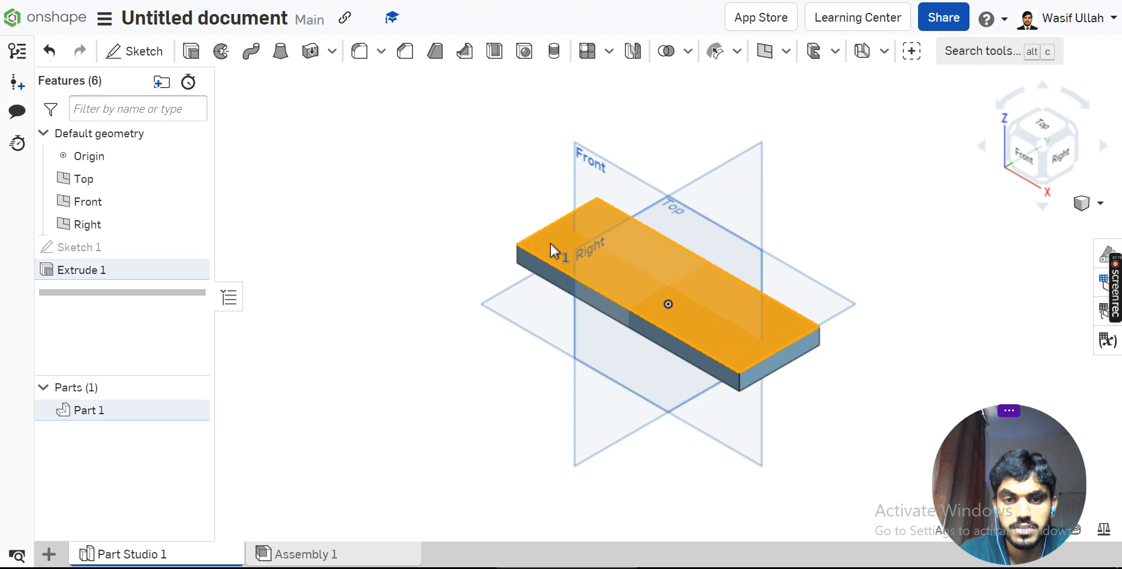
{"action": "left_click", "coordinate": [119, 52]}
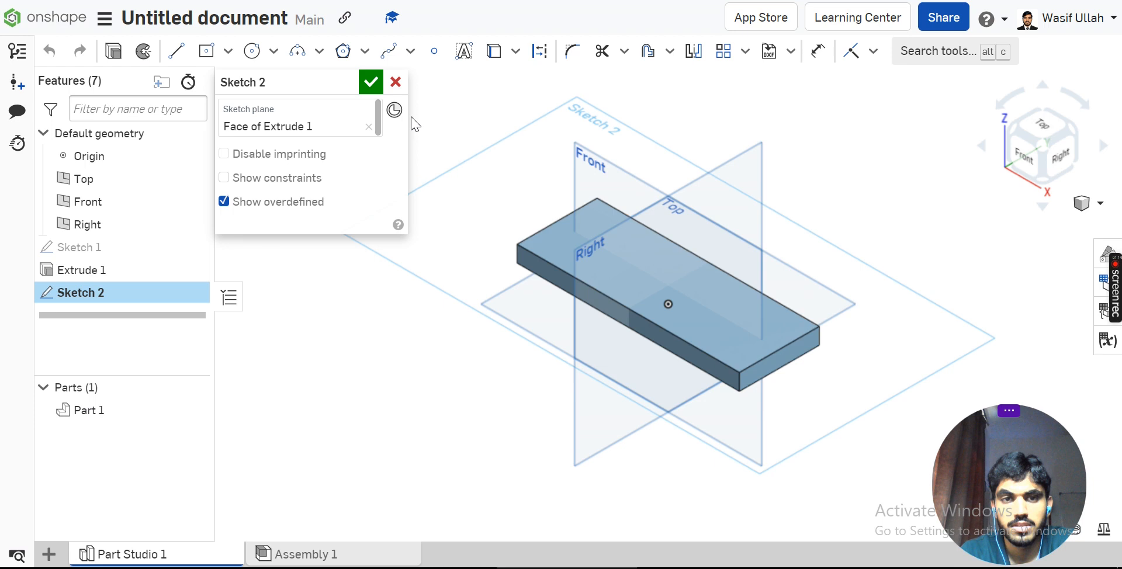
{"action": "left_click", "coordinate": [396, 82]}
Sketch a centre-point rectangle about 68 mm wide on the plate's top face, centred on the origin and reaching both long edges
{"action": "left_click", "coordinate": [141, 52]}
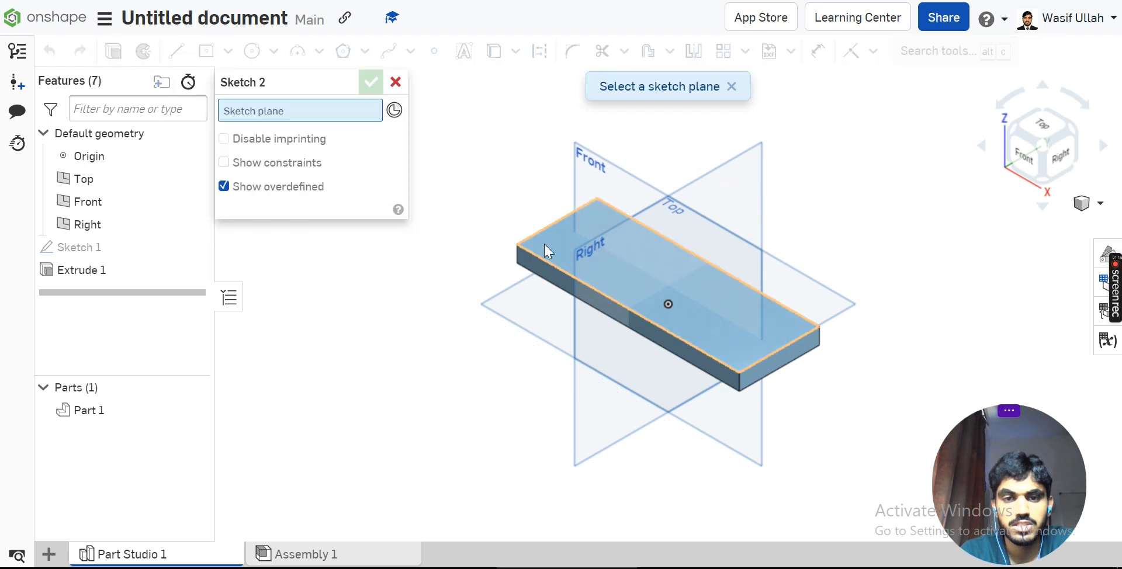
{"action": "left_click", "coordinate": [545, 243]}
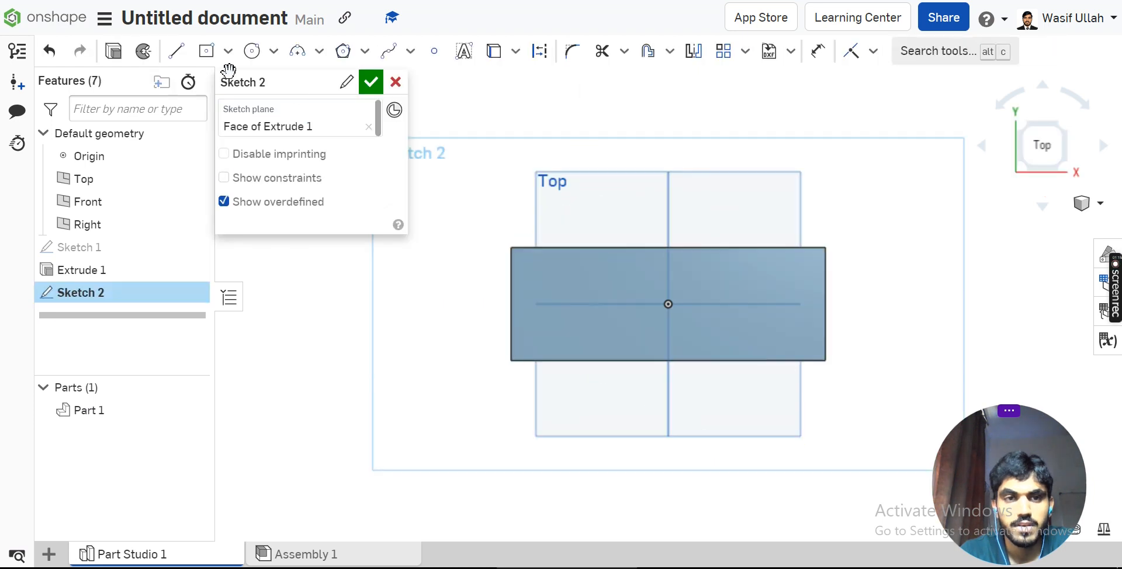
{"action": "left_click", "coordinate": [227, 51]}
{"action": "left_click", "coordinate": [228, 117]}
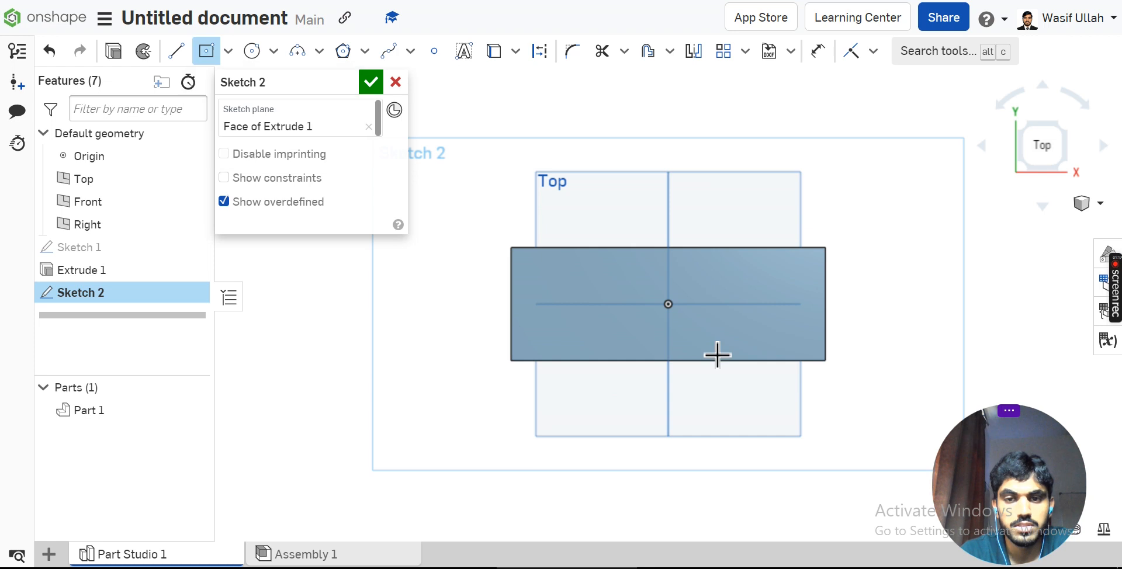
{"action": "left_click", "coordinate": [668, 304]}
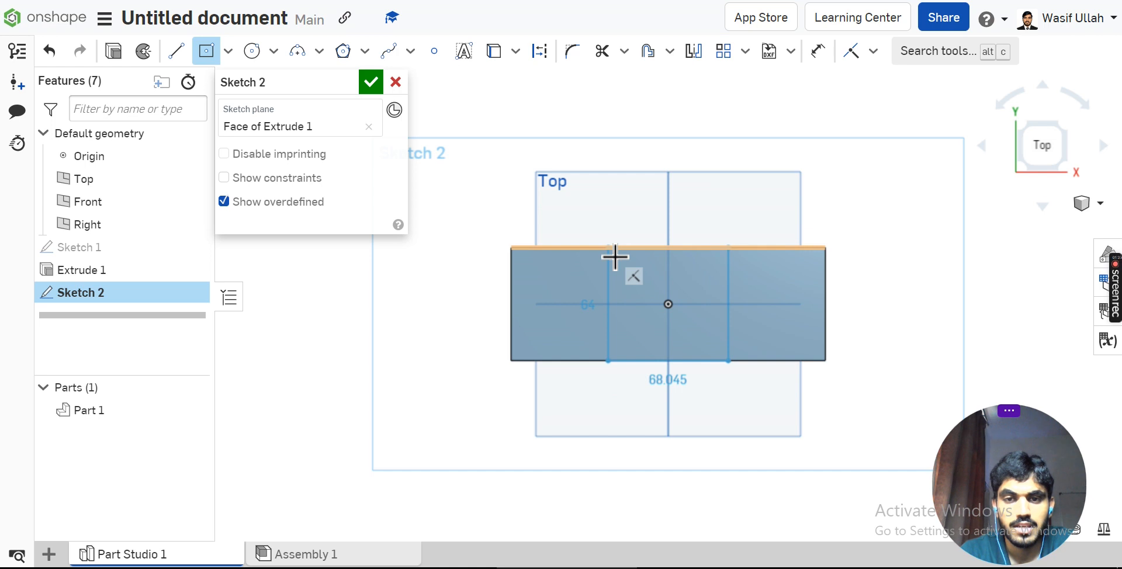
{"action": "left_click", "coordinate": [615, 256]}
Dimension the rectangle's width to 64 mm and finish the sketch
{"action": "left_click", "coordinate": [818, 51]}
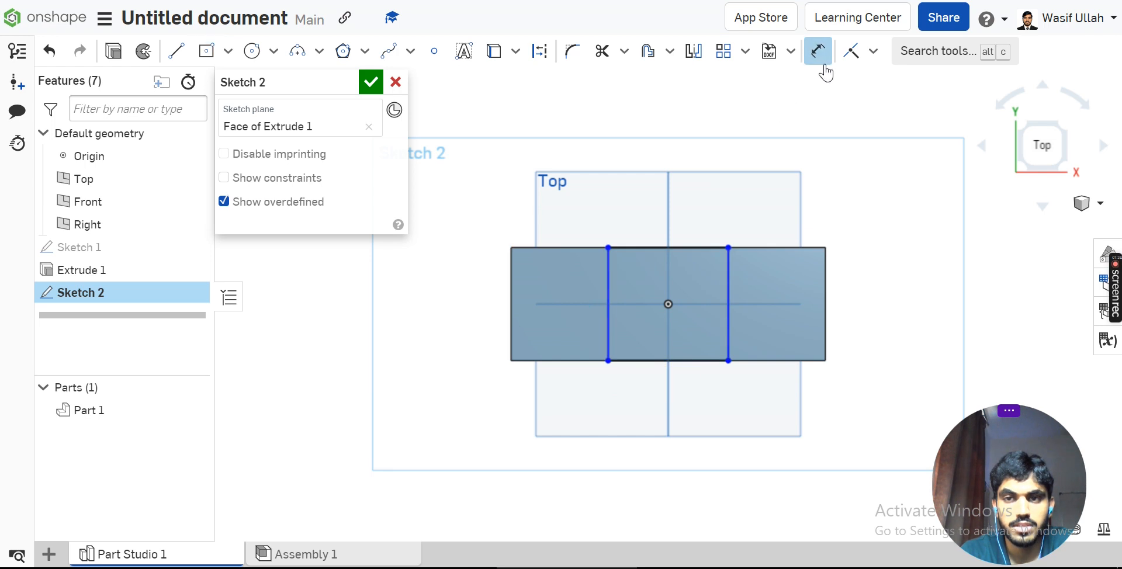
{"action": "left_click", "coordinate": [691, 247]}
{"action": "left_click", "coordinate": [678, 212]}
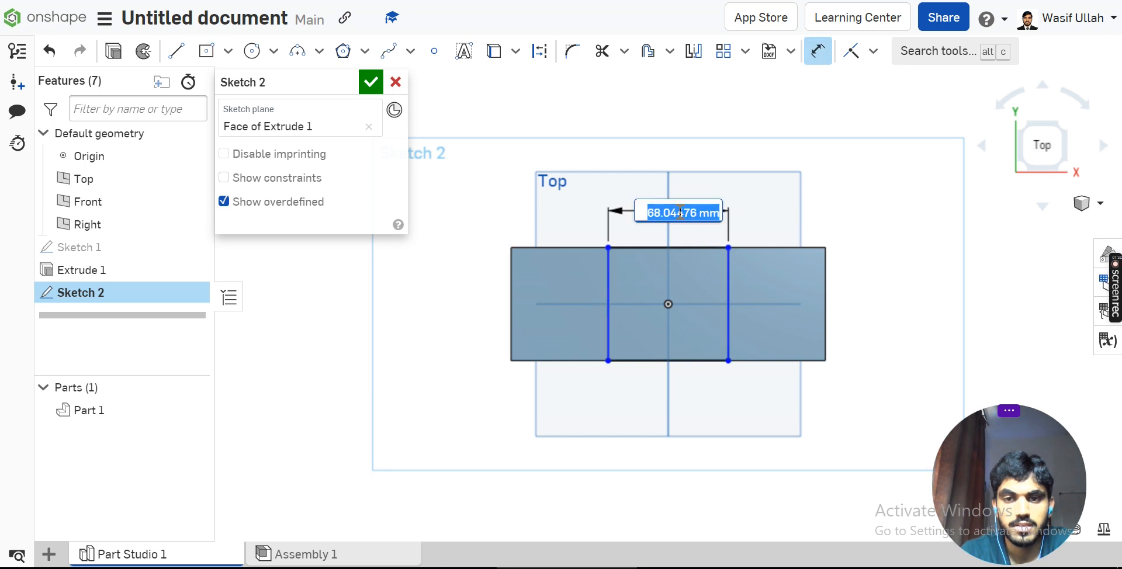
{"action": "type", "text": "64"}
{"action": "key", "text": "Return"}
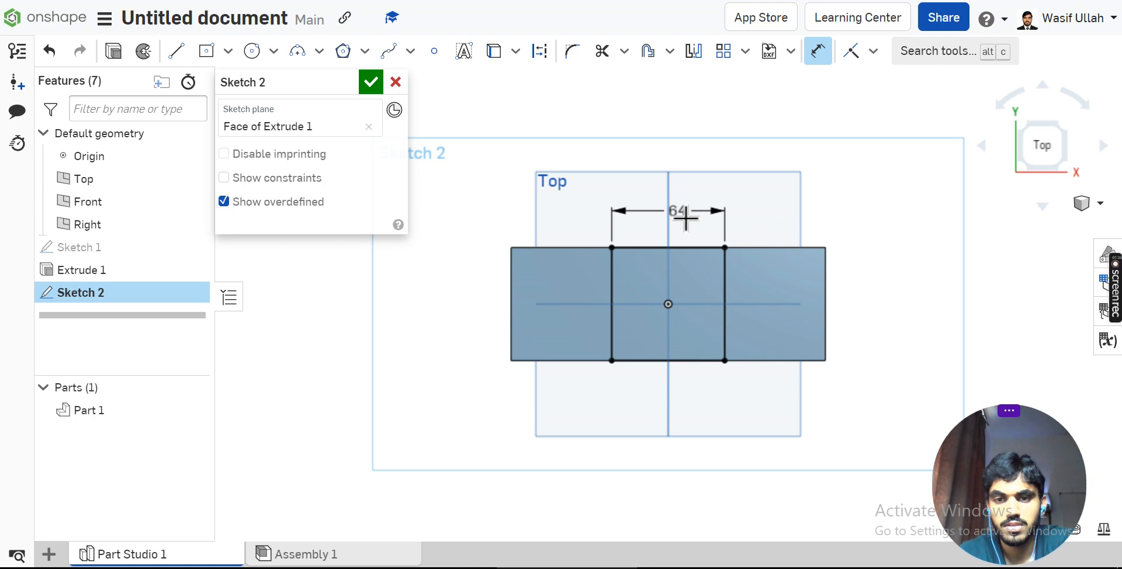
{"action": "key", "text": "Return"}
Extrude the central square upward from the plate as an added solid with a blind depth of 64-13 mm
{"action": "right_click", "coordinate": [364, 140]}
{"action": "left_click", "coordinate": [384, 206]}
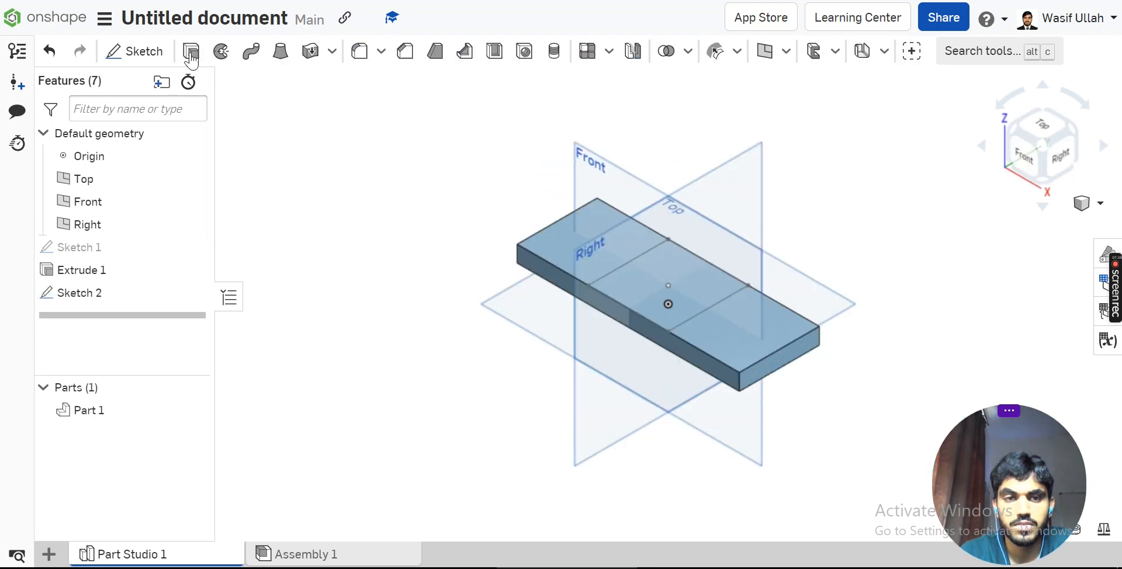
{"action": "key", "text": "shift+e"}
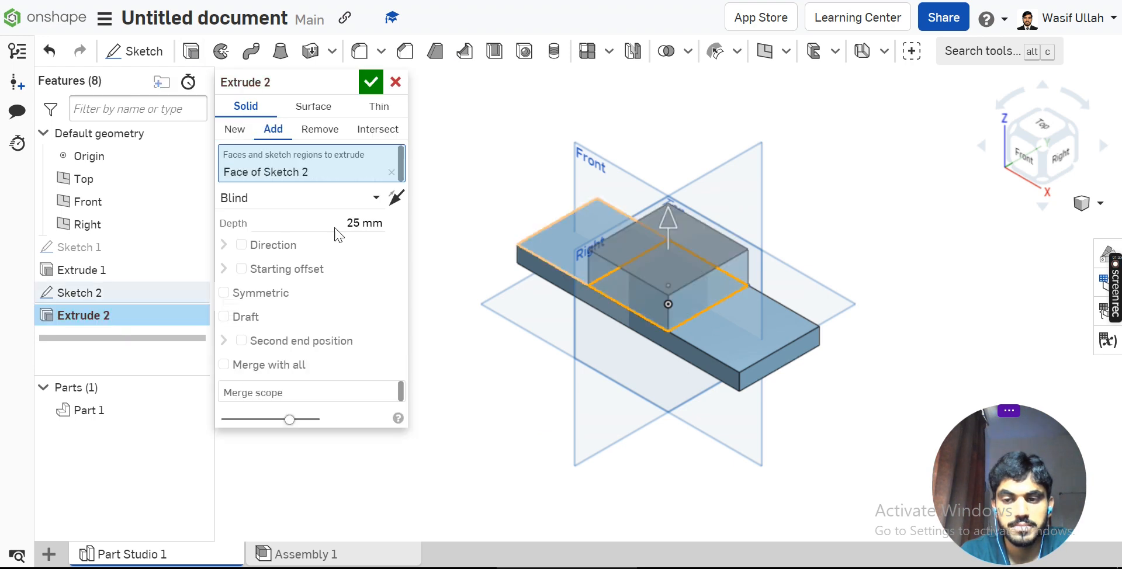
{"action": "left_click", "coordinate": [336, 222]}
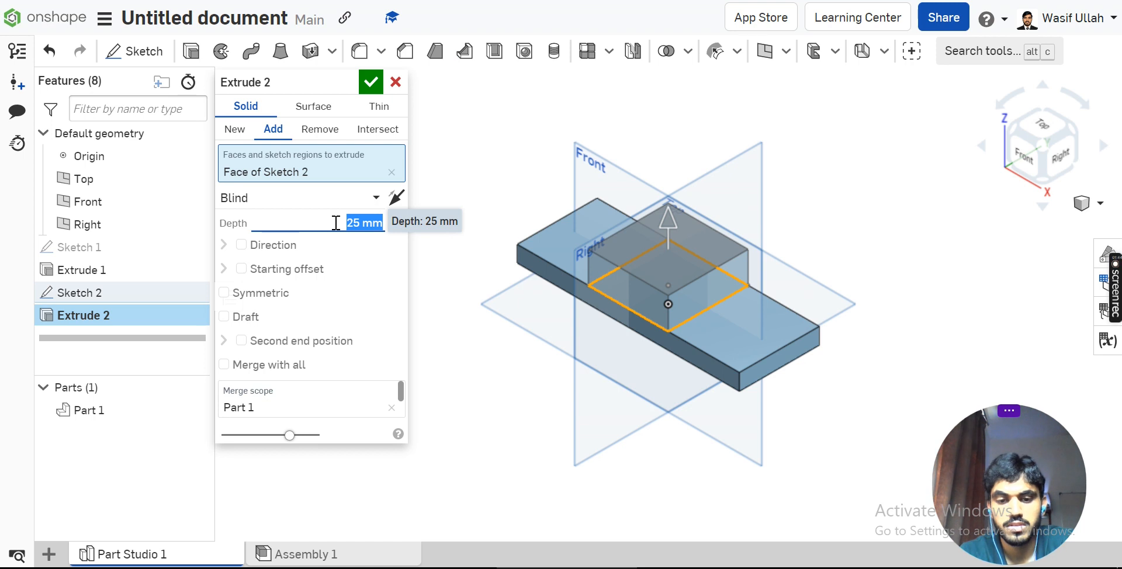
{"action": "type", "text": "64"}
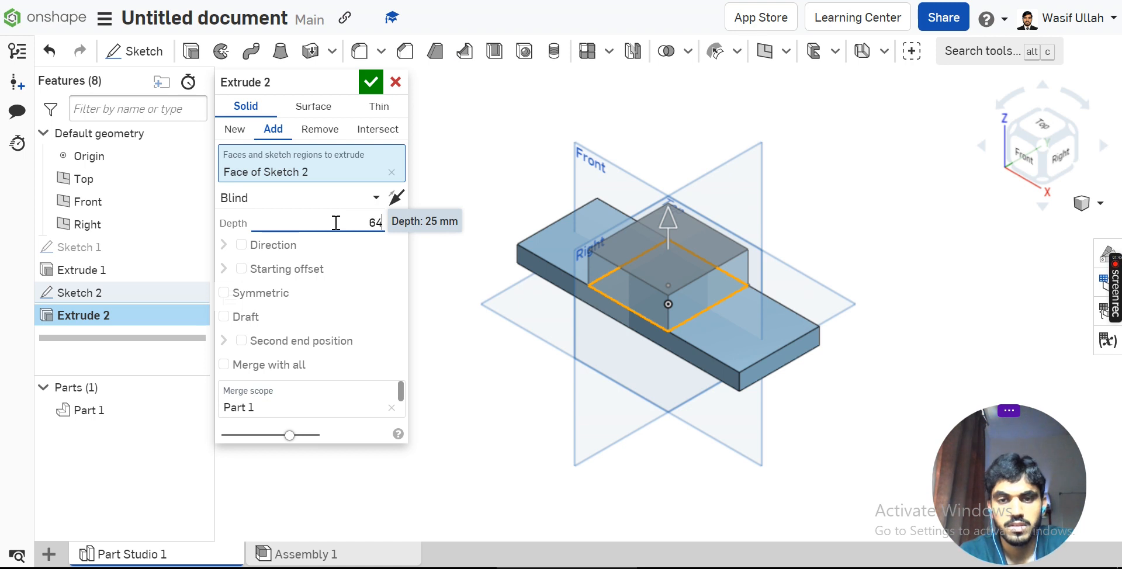
{"action": "type", "text": "-19"}
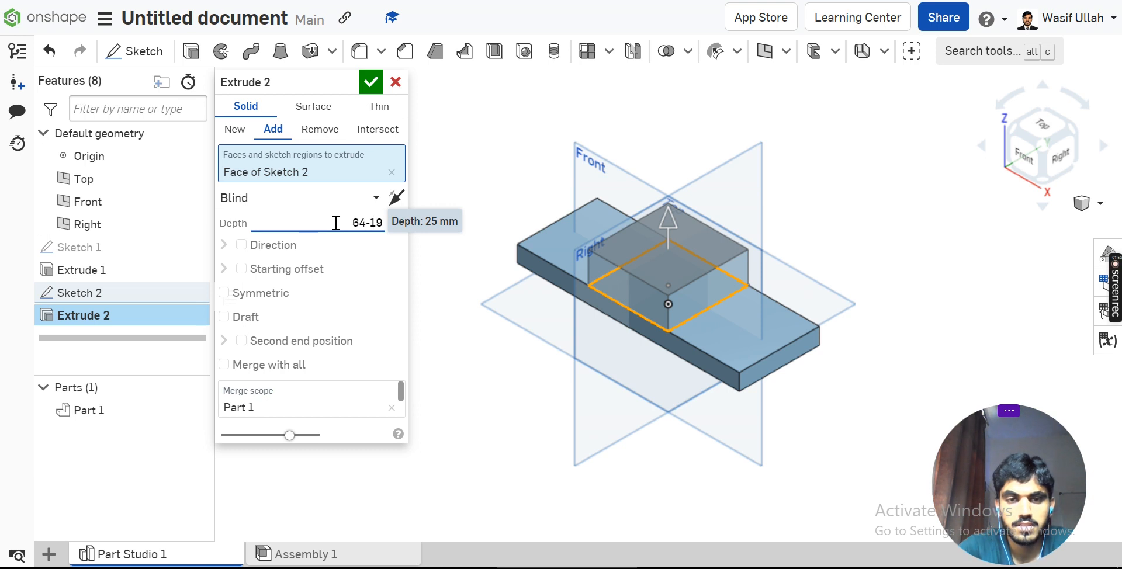
{"action": "key", "text": "BackSpace"}
{"action": "type", "text": "3"}
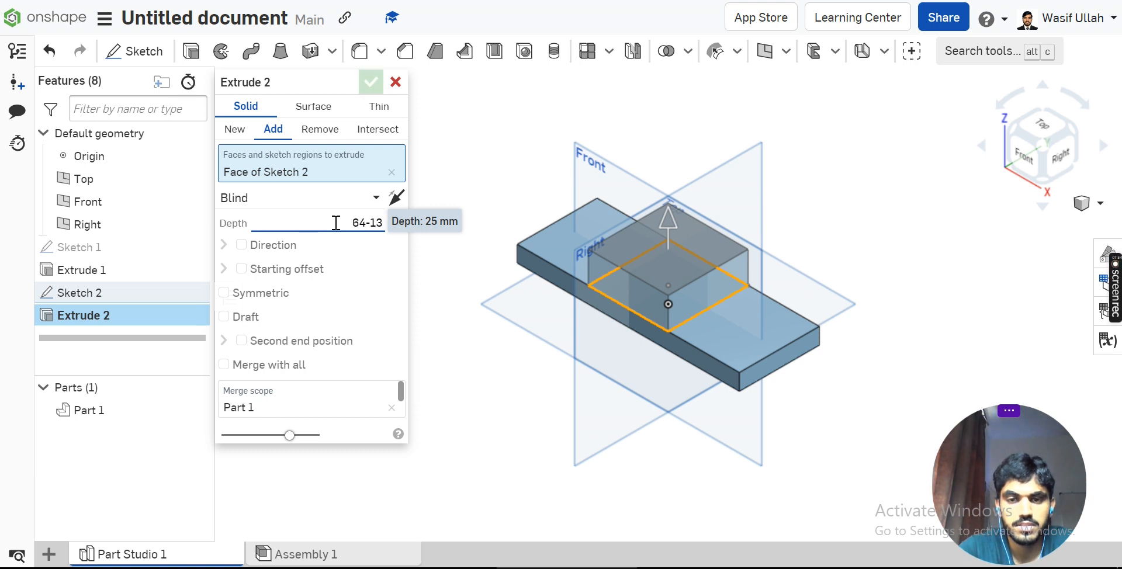
{"action": "key", "text": "Return"}
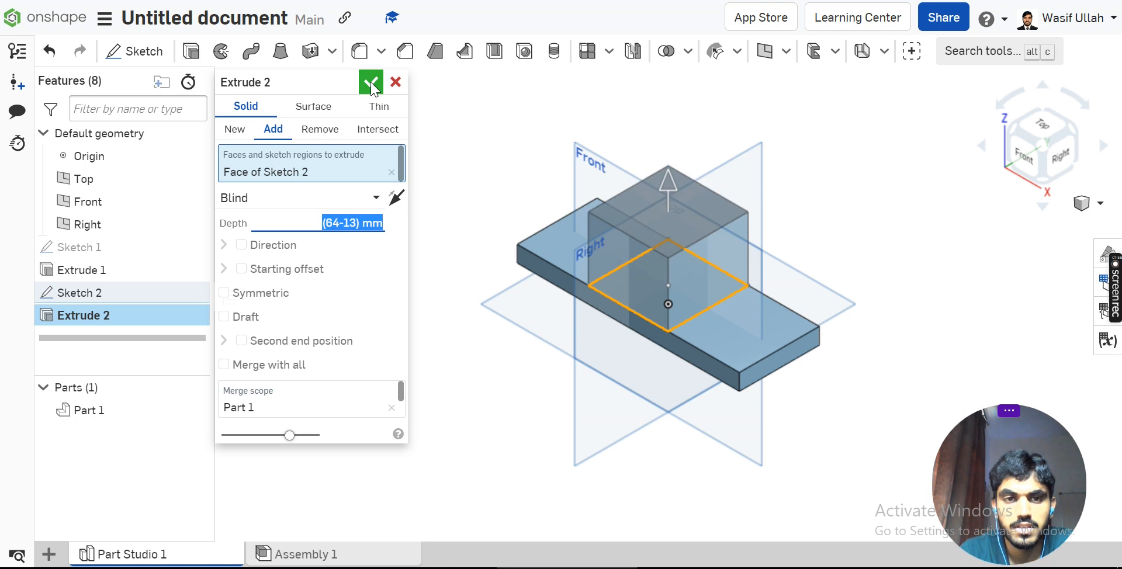
{"action": "left_click", "coordinate": [371, 83]}
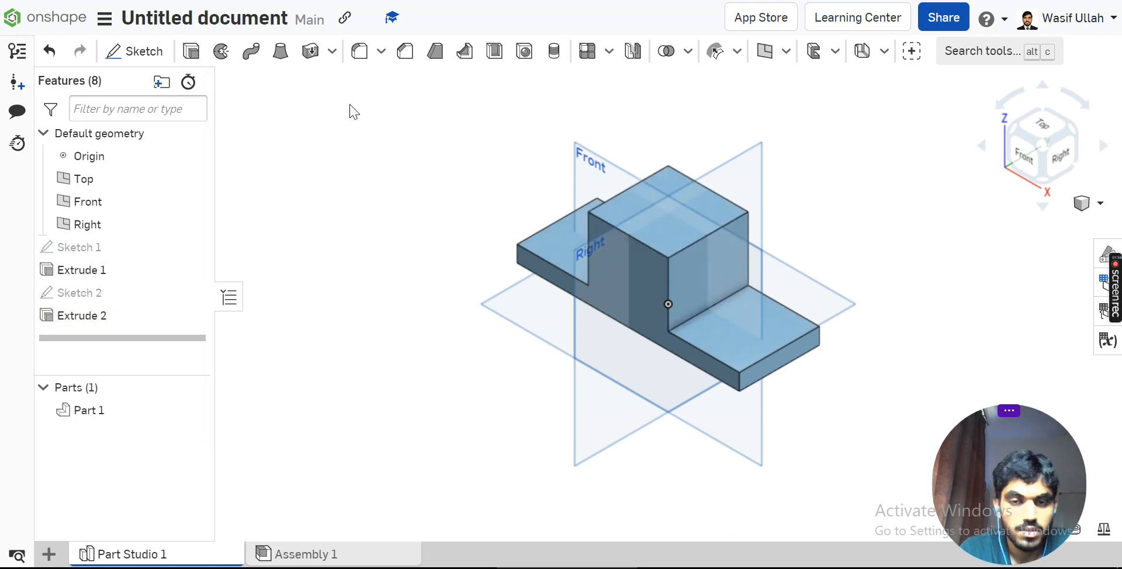
{"action": "right_click", "coordinate": [422, 133]}
{"action": "left_click", "coordinate": [456, 197]}
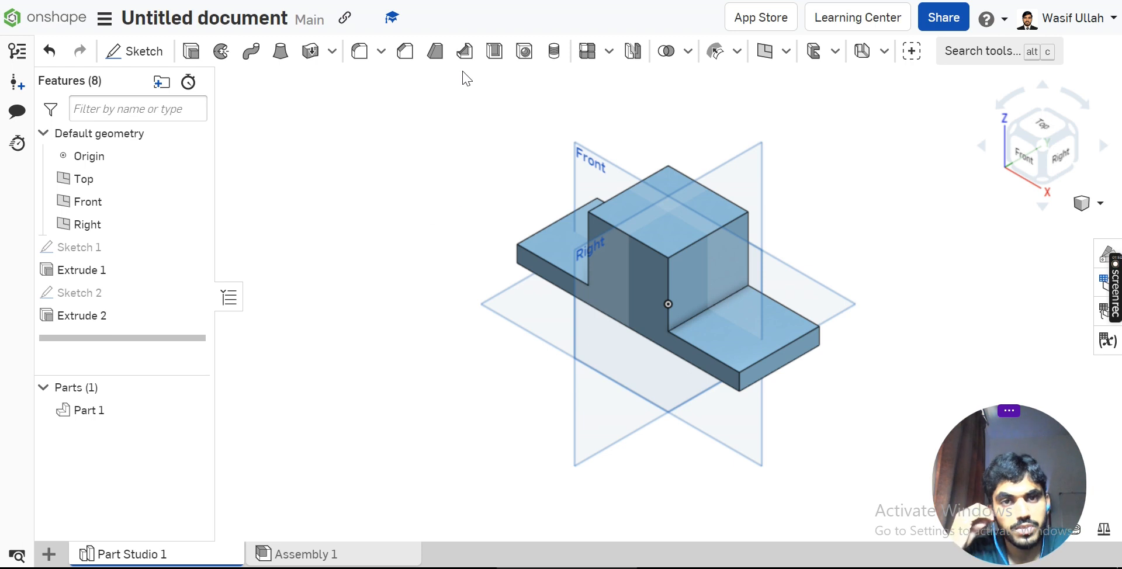
Check the end radius in the reference drawing and set up an edge fillet with a radius of 32 mm
{"action": "left_click", "coordinate": [684, 1]}
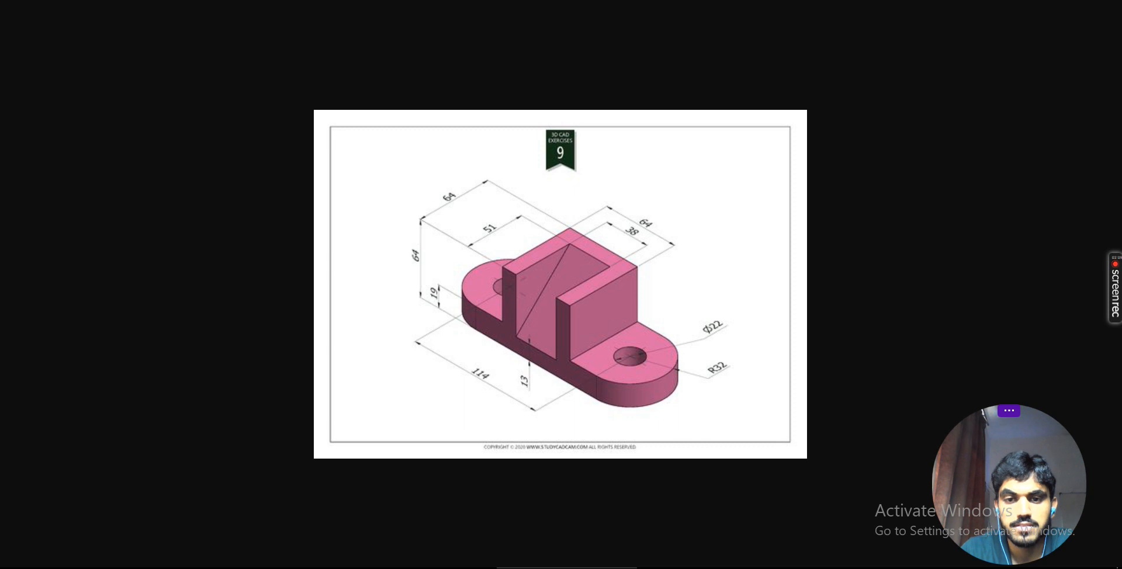
{"action": "left_click", "coordinate": [573, 1]}
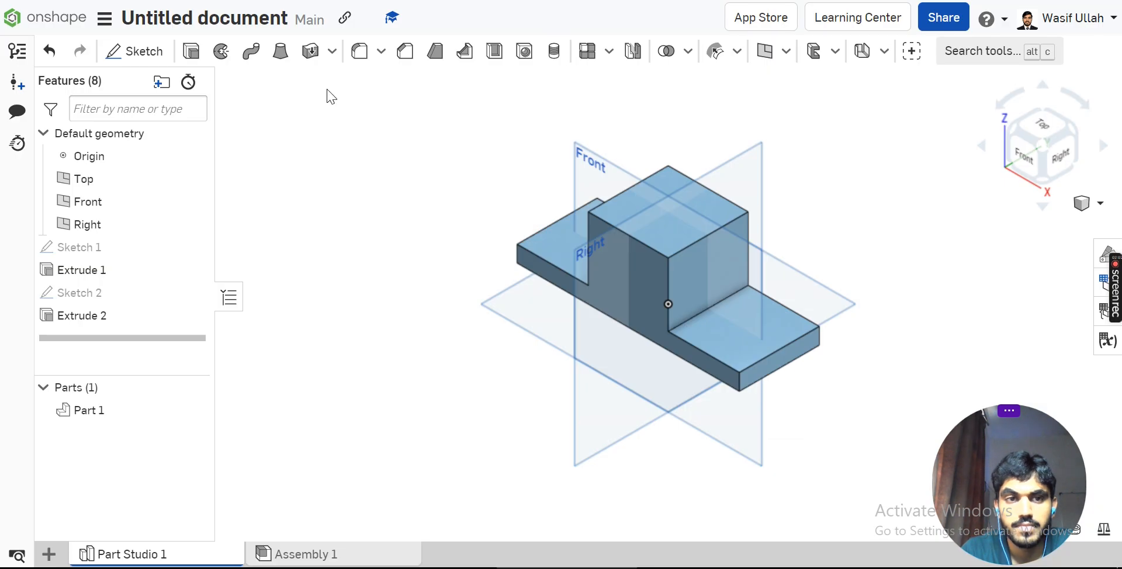
{"action": "left_click", "coordinate": [370, 54]}
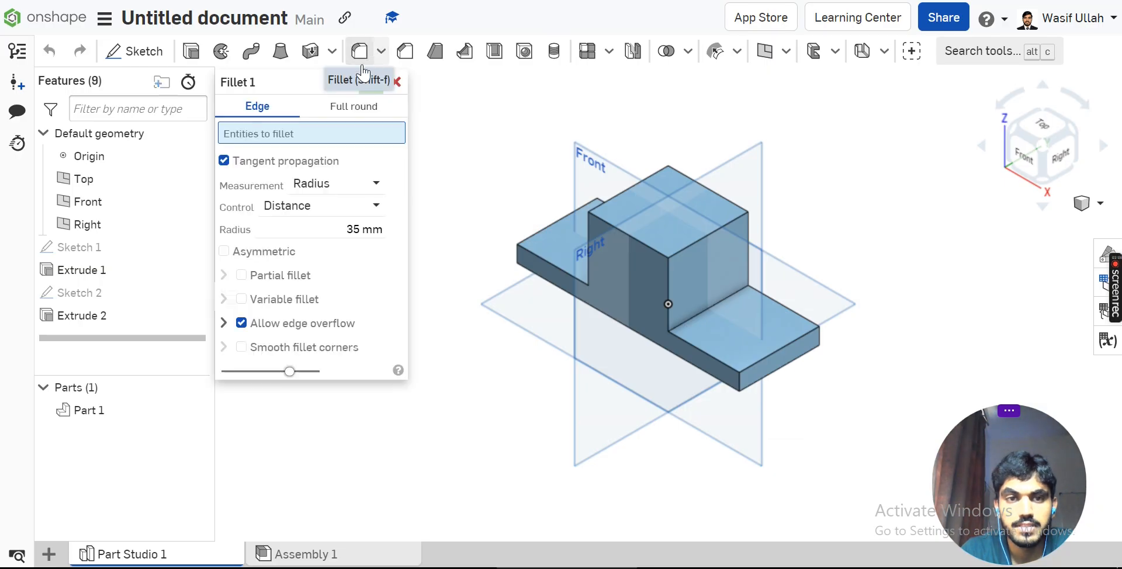
{"action": "left_click", "coordinate": [333, 222]}
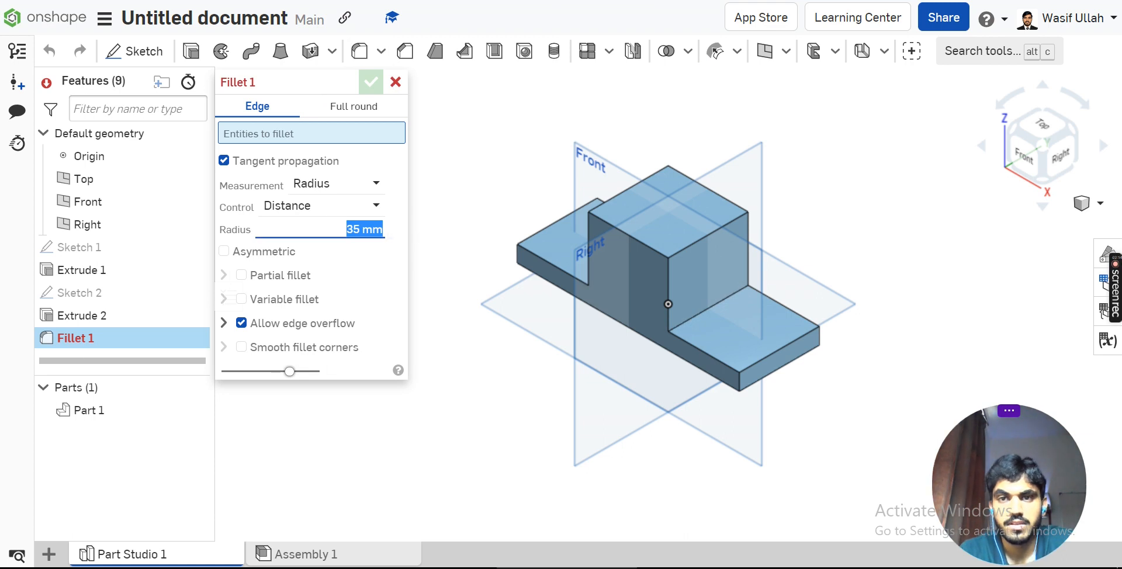
{"action": "left_click", "coordinate": [701, 0]}
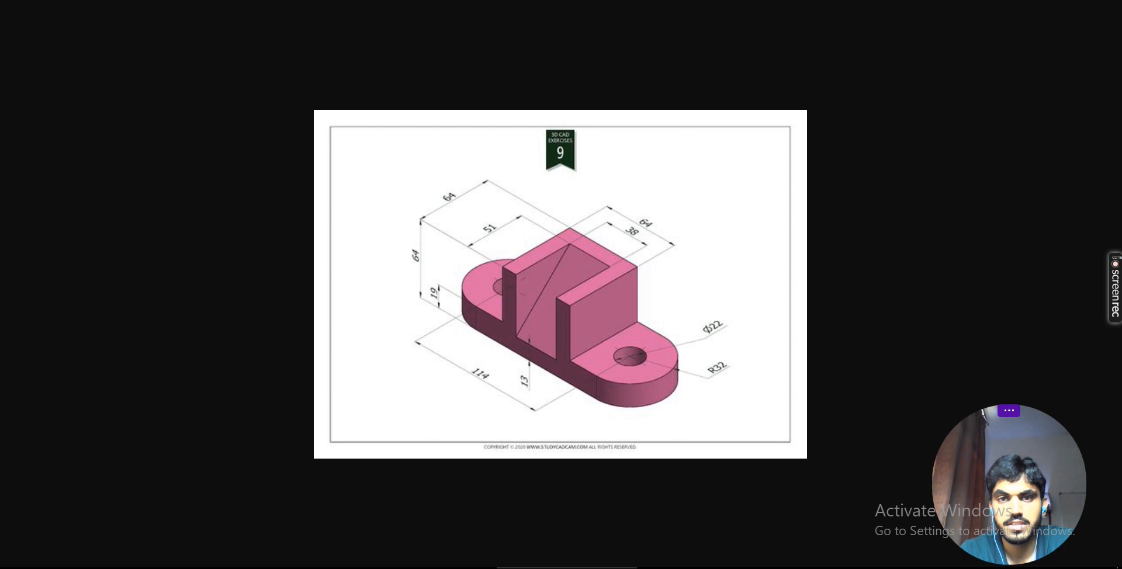
{"action": "left_click", "coordinate": [619, 1]}
{"action": "type", "text": "32"}
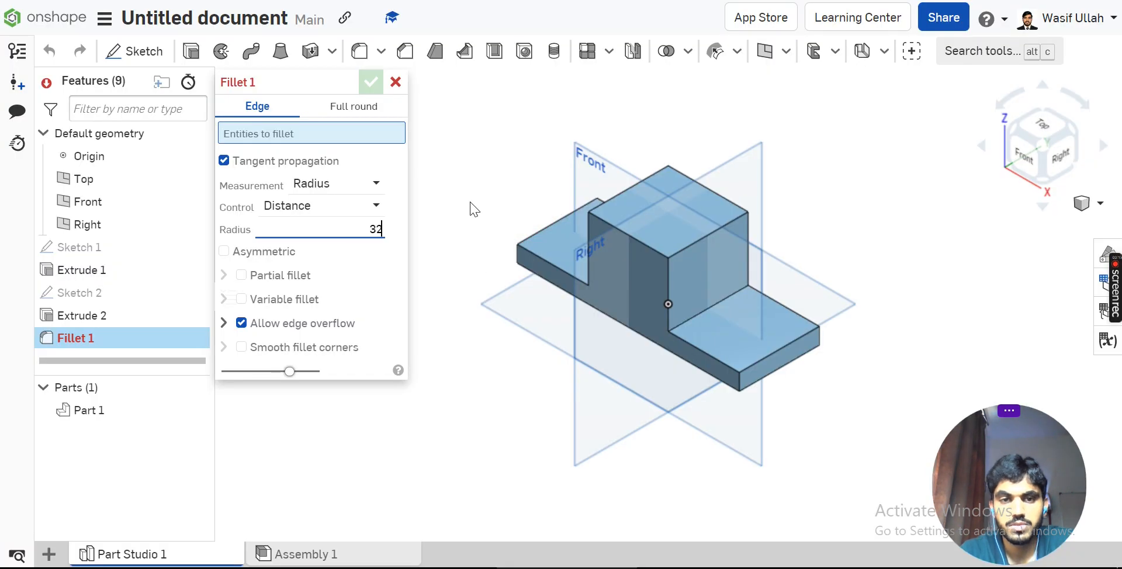
{"action": "key", "text": "Return"}
Apply the fillet to the four vertical corner edges of the base plate to round both ends
{"action": "left_click", "coordinate": [517, 256]}
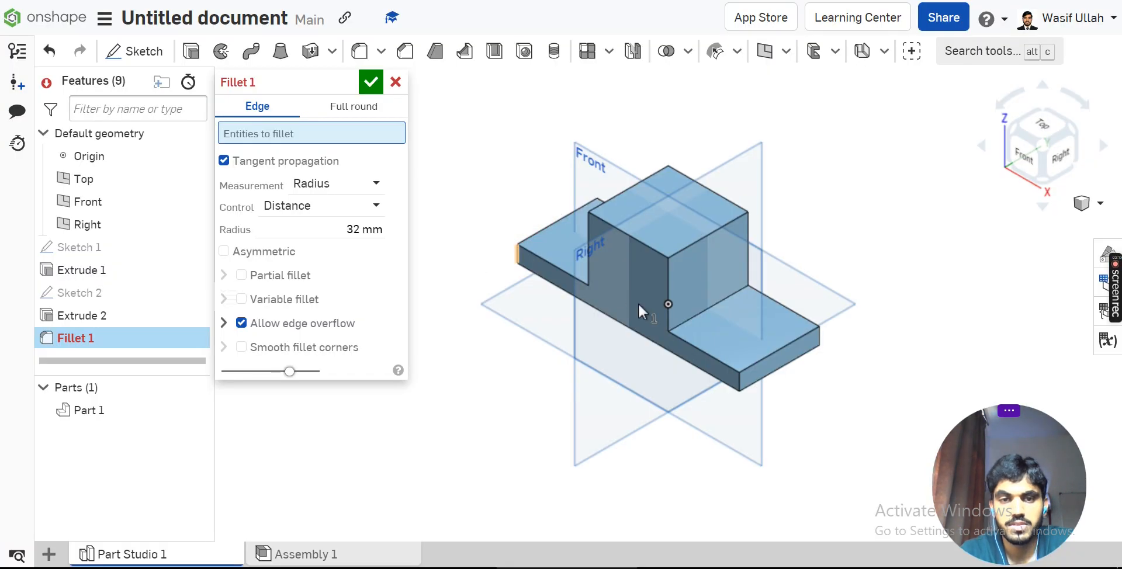
{"action": "left_click", "coordinate": [780, 366]}
{"action": "left_click", "coordinate": [820, 337]}
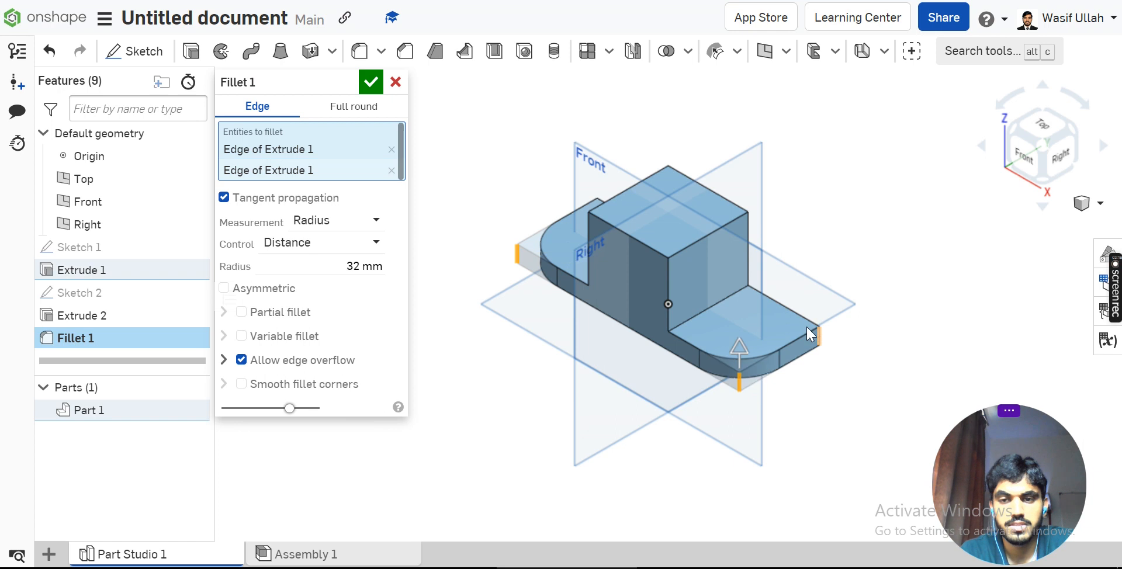
{"action": "middle_click_drag", "start_coordinate": [874, 248], "coordinate": [806, 275]}
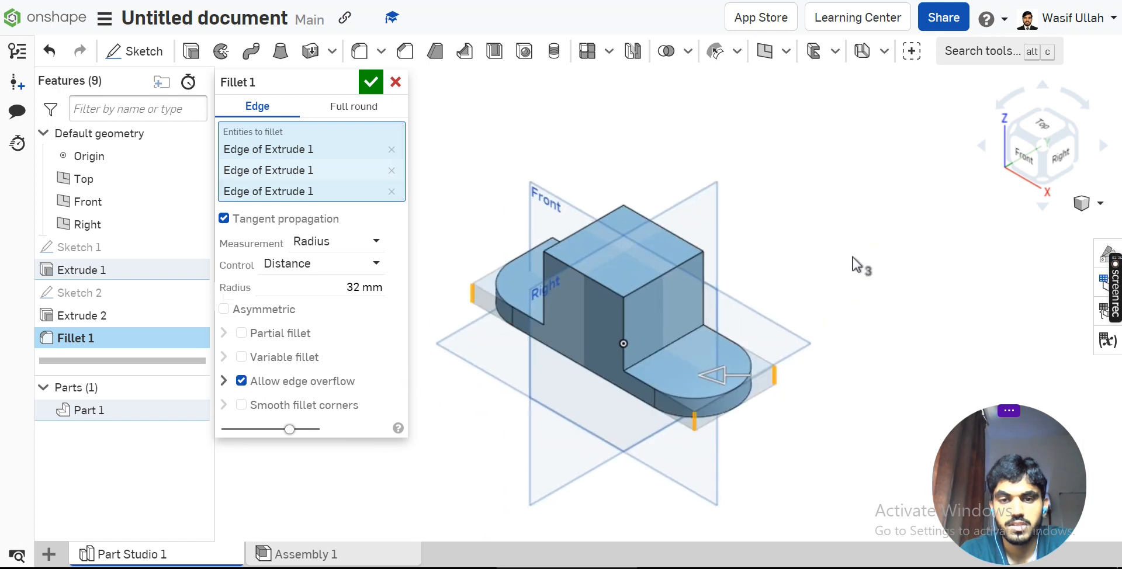
{"action": "right_click_drag", "start_coordinate": [806, 275], "coordinate": [534, 298]}
{"action": "left_click", "coordinate": [503, 314]}
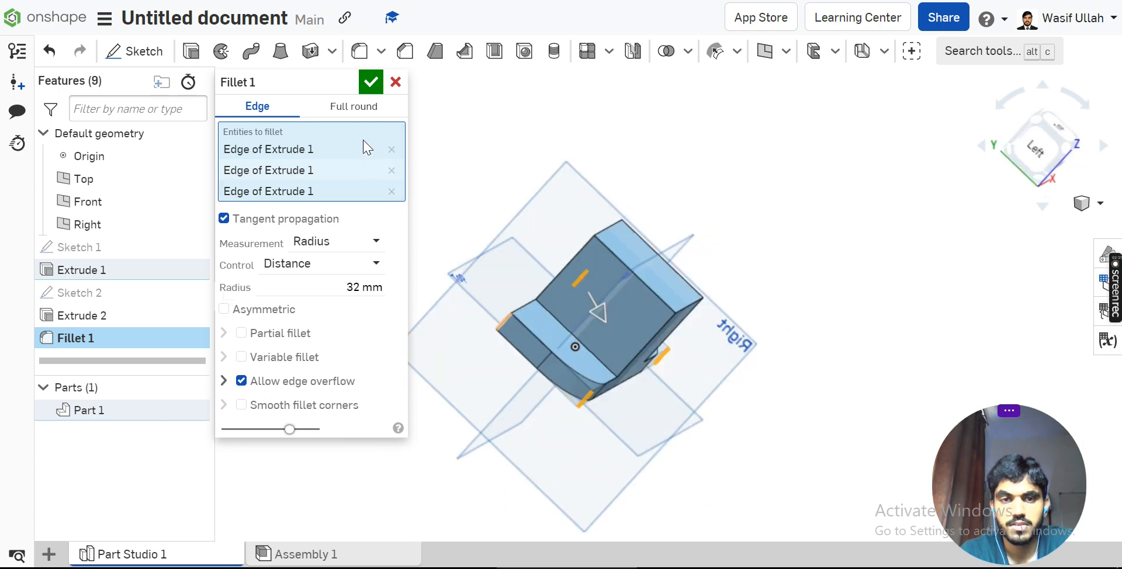
{"action": "left_click", "coordinate": [371, 82]}
Sketch a circle near each rounded end on the base plate's top face, the right-hand one about 17 mm in diameter
{"action": "right_click", "coordinate": [418, 169]}
{"action": "left_click", "coordinate": [439, 239]}
{"action": "left_click", "coordinate": [602, 1]}
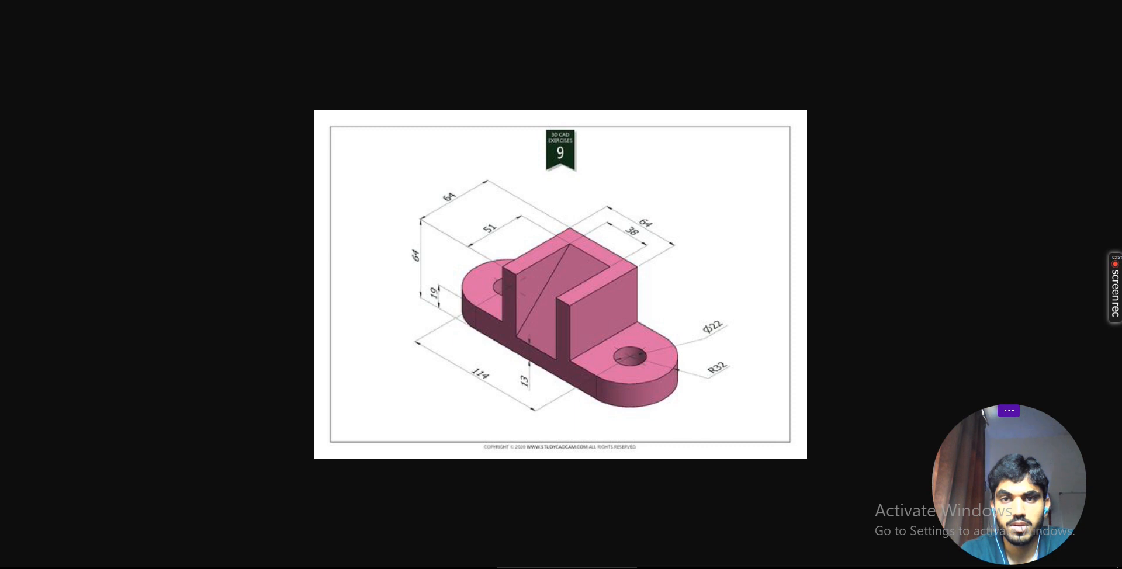
{"action": "left_click", "coordinate": [608, 0]}
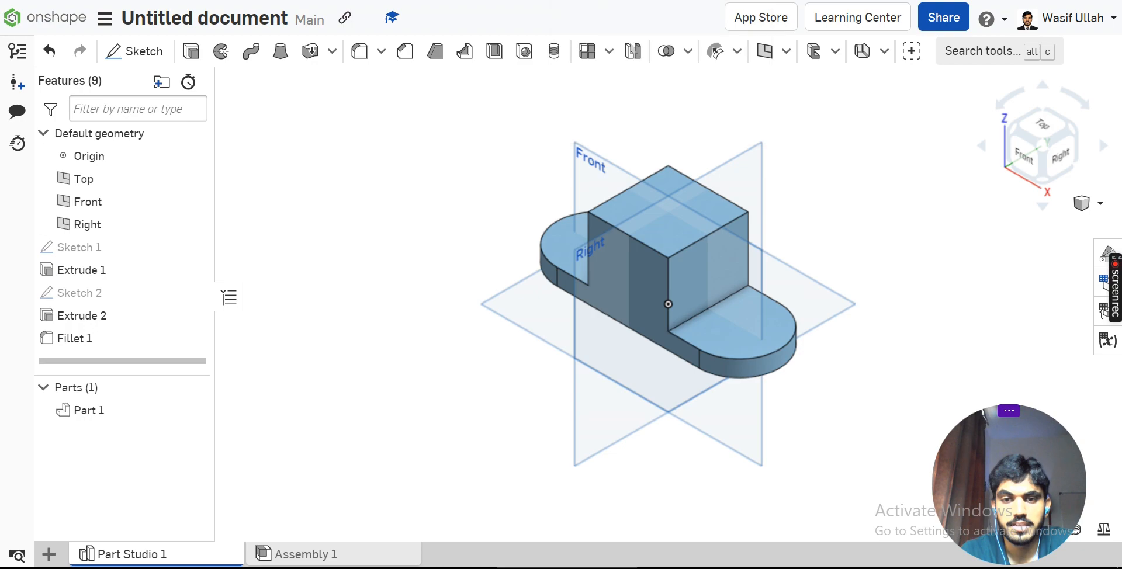
{"action": "left_click", "coordinate": [562, 238]}
{"action": "left_click", "coordinate": [137, 54]}
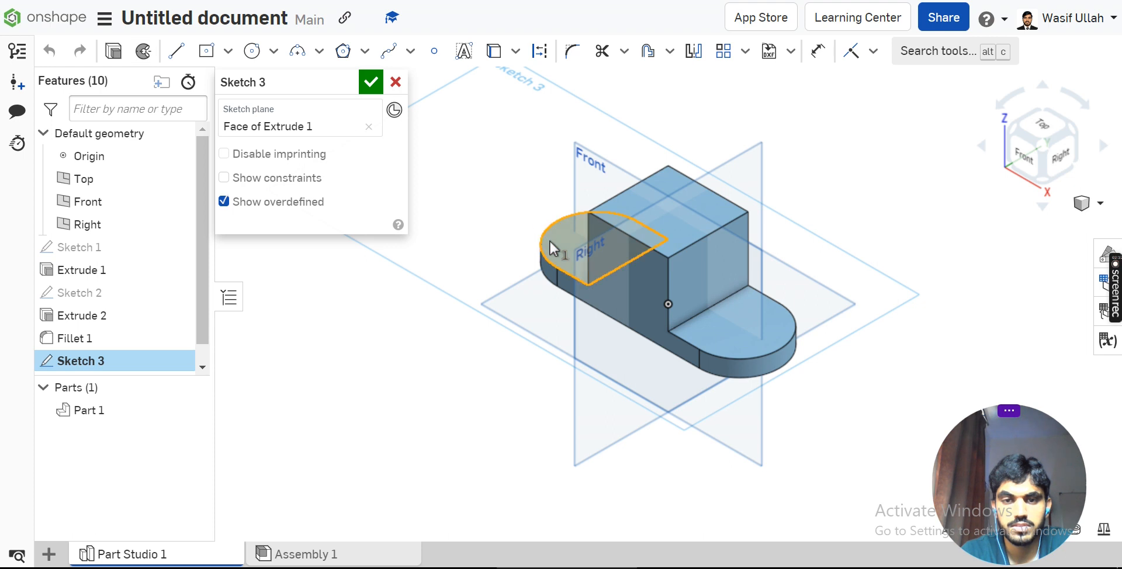
{"action": "key", "text": "n"}
{"action": "key", "text": "c"}
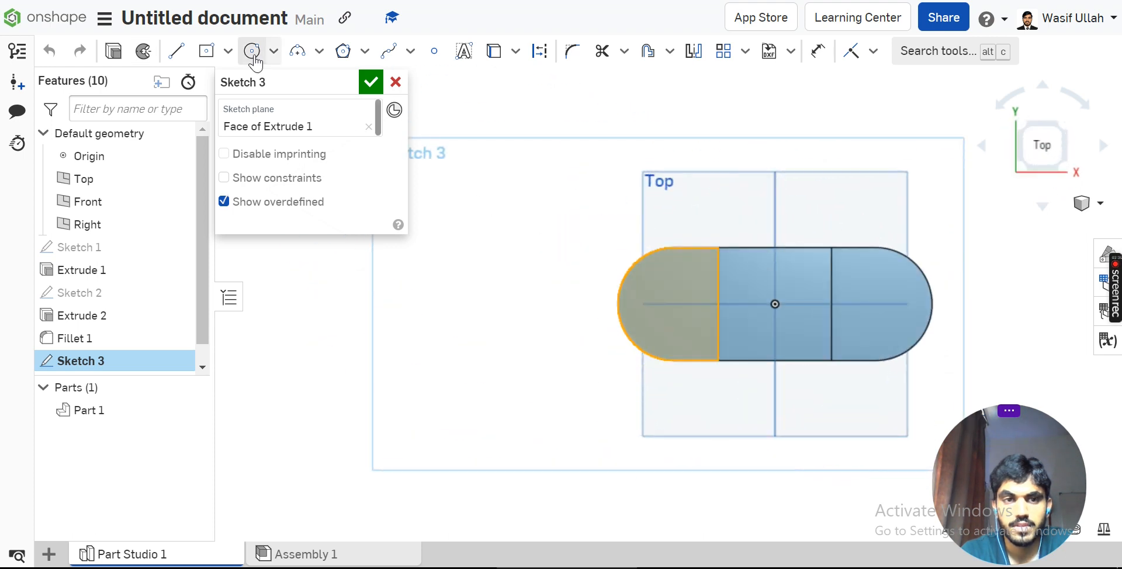
{"action": "left_click", "coordinate": [659, 304]}
{"action": "left_click", "coordinate": [660, 281]}
{"action": "left_click", "coordinate": [876, 305]}
{"action": "left_click", "coordinate": [876, 298]}
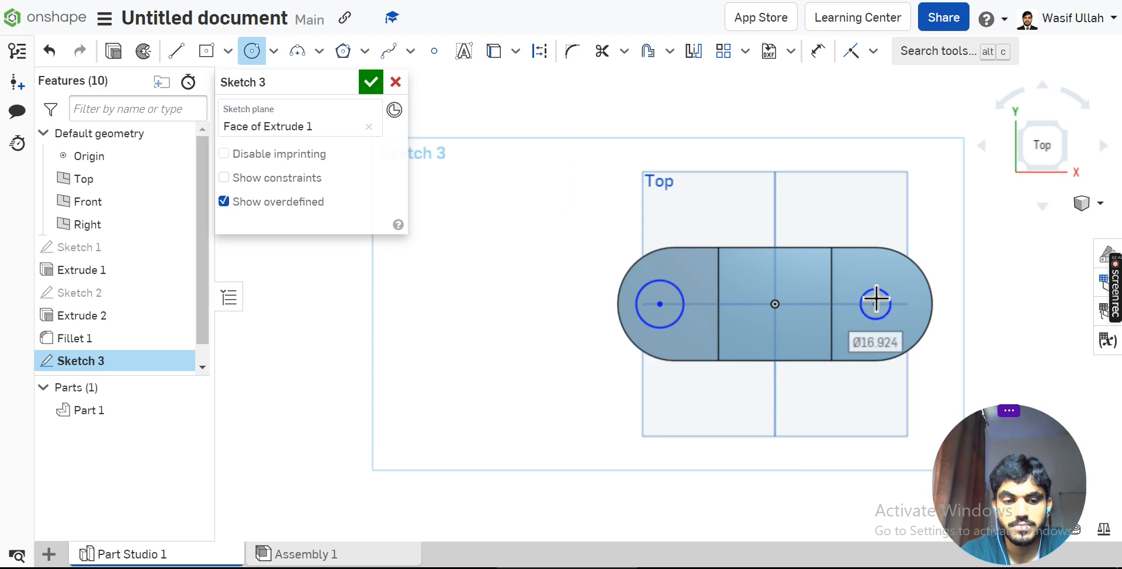
Make each sketched circle concentric with the rounded end of the base plate next to it
{"action": "left_click", "coordinate": [873, 51]}
{"action": "left_click", "coordinate": [871, 114]}
{"action": "left_click", "coordinate": [874, 304]}
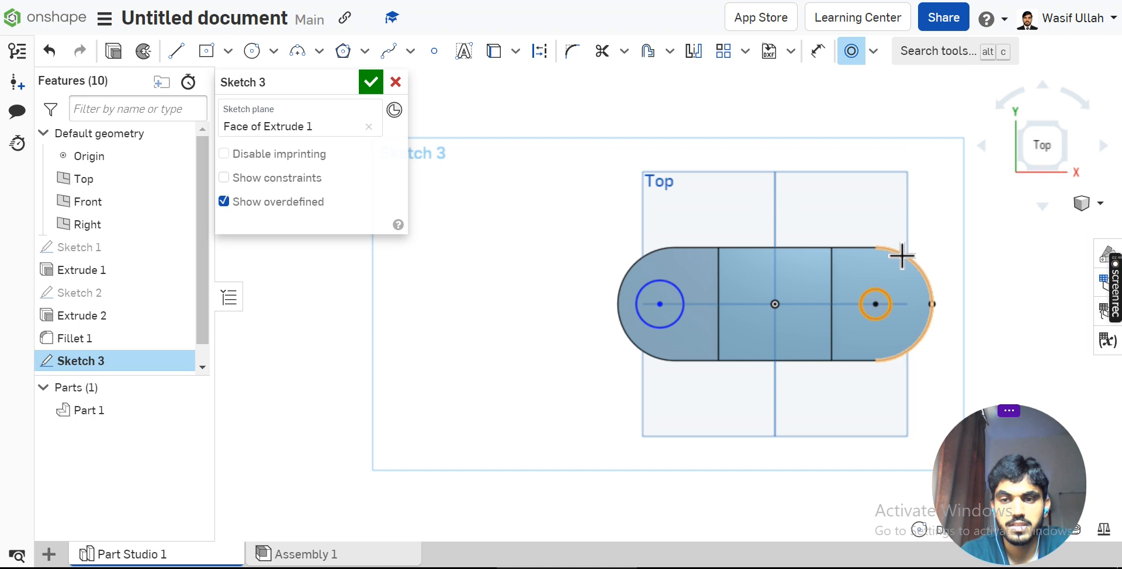
{"action": "left_click", "coordinate": [902, 256]}
{"action": "left_click", "coordinate": [653, 287]}
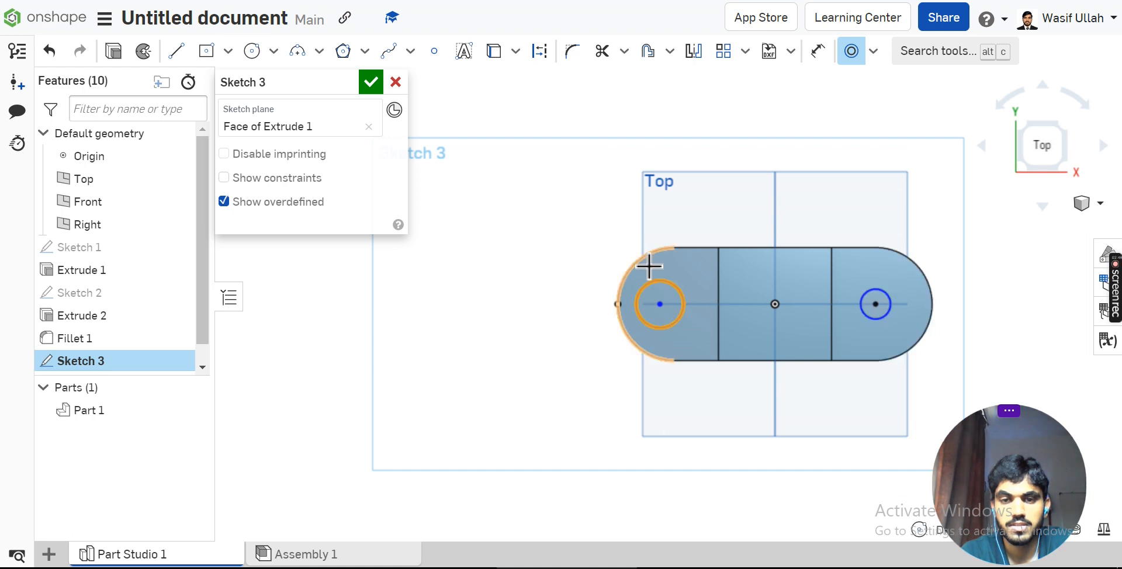
{"action": "left_click", "coordinate": [649, 266]}
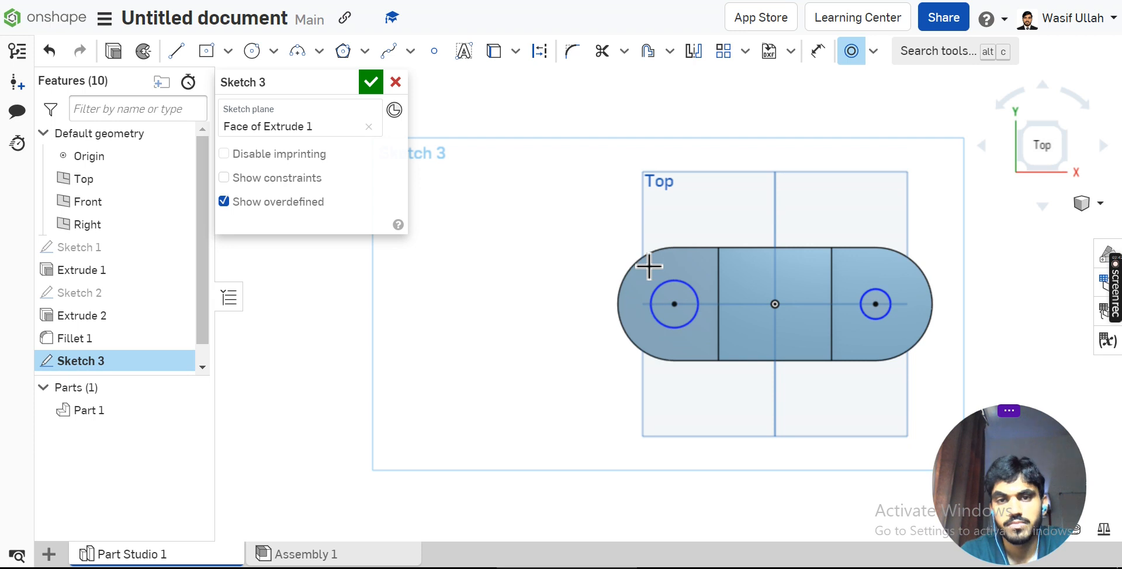
Dimension both circles to a diameter of 22 mm and finish the sketch
{"action": "left_click", "coordinate": [817, 52]}
{"action": "left_click", "coordinate": [894, 298]}
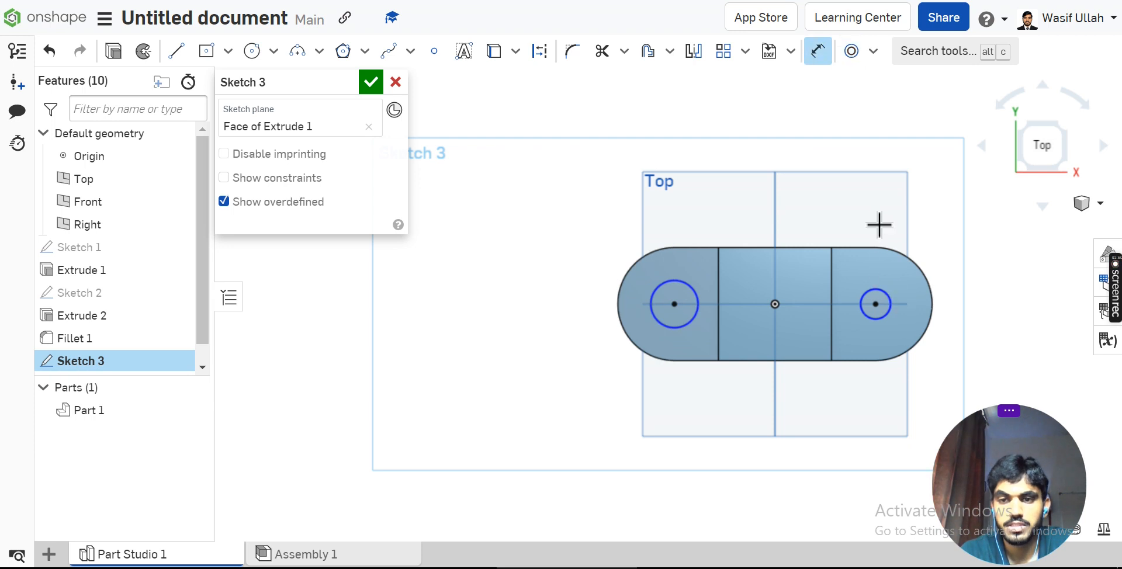
{"action": "left_click", "coordinate": [872, 217]}
{"action": "type", "text": "22"}
{"action": "key", "text": "Return"}
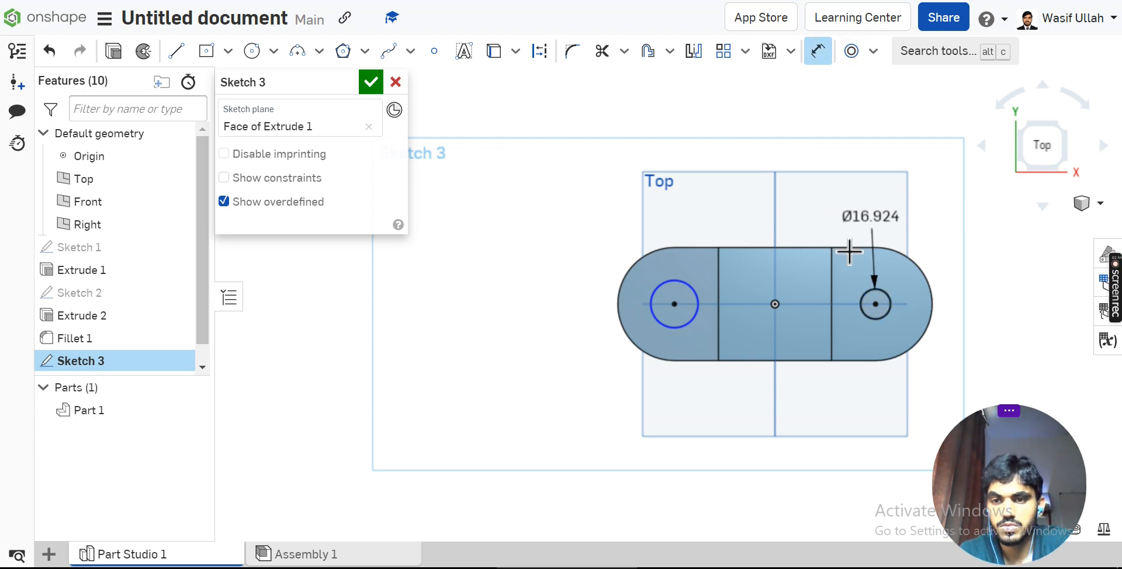
{"action": "left_click", "coordinate": [697, 300]}
{"action": "left_click", "coordinate": [688, 212]}
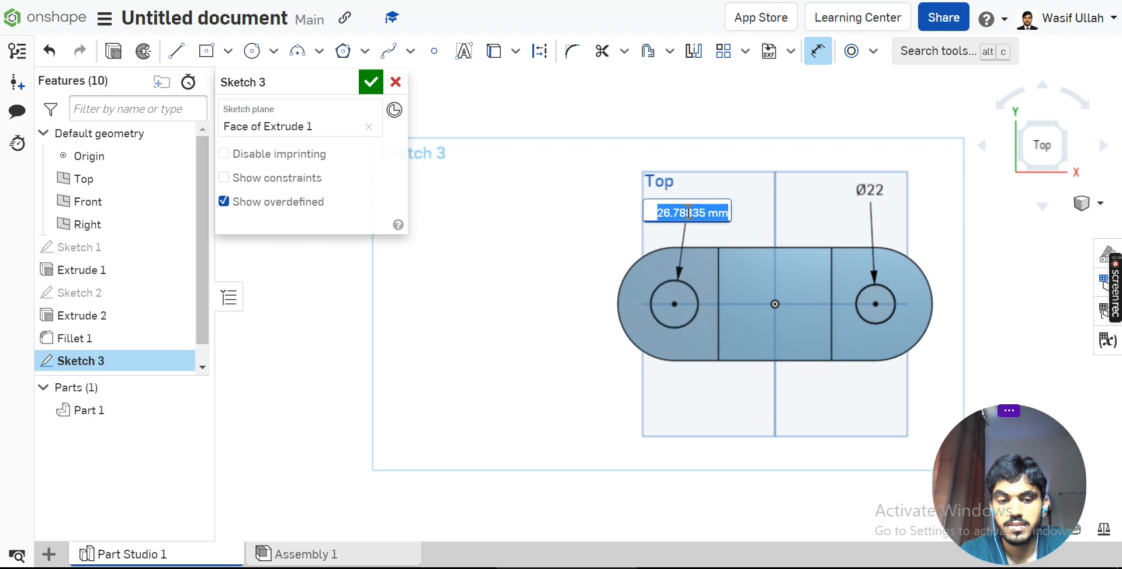
{"action": "type", "text": "22"}
{"action": "key", "text": "Return"}
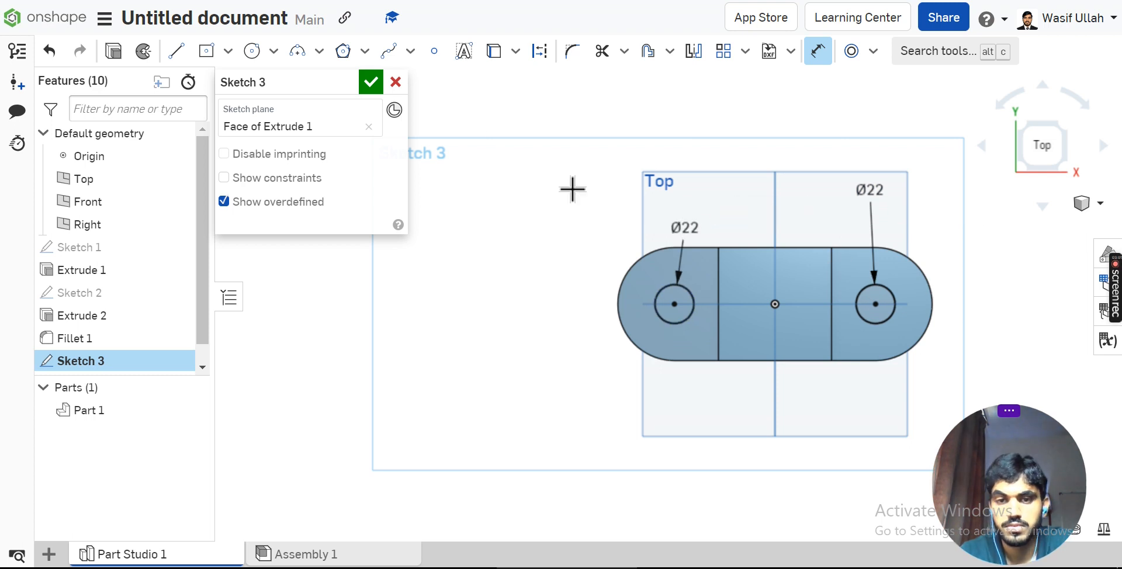
{"action": "left_click", "coordinate": [372, 82]}
Cut both circles through the base plate with a Remove extrude set to Through all
{"action": "right_click", "coordinate": [362, 151]}
{"action": "right_click", "coordinate": [389, 175]}
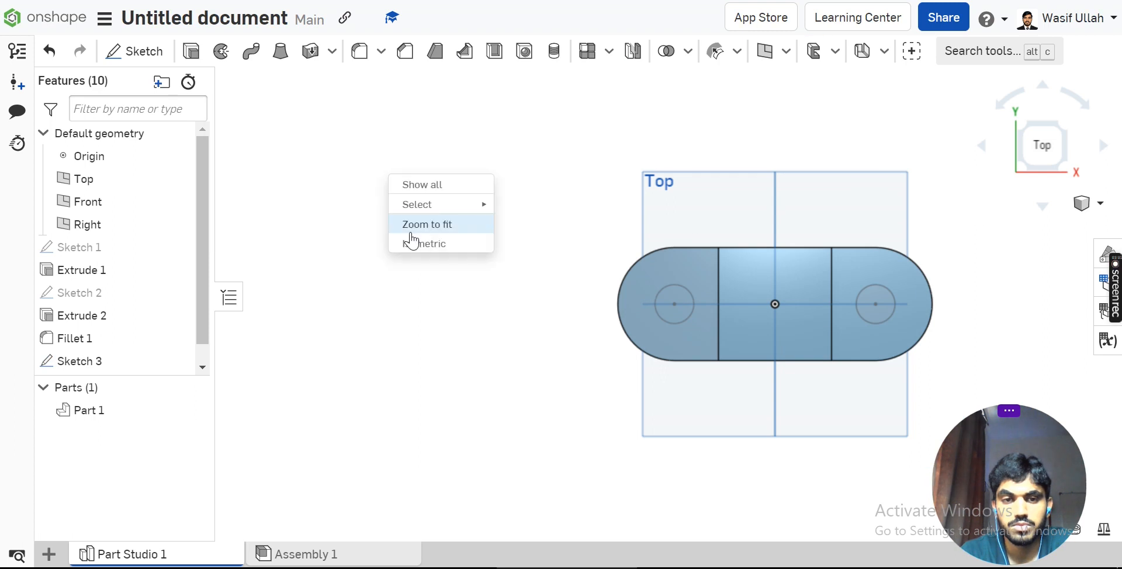
{"action": "left_click", "coordinate": [411, 250]}
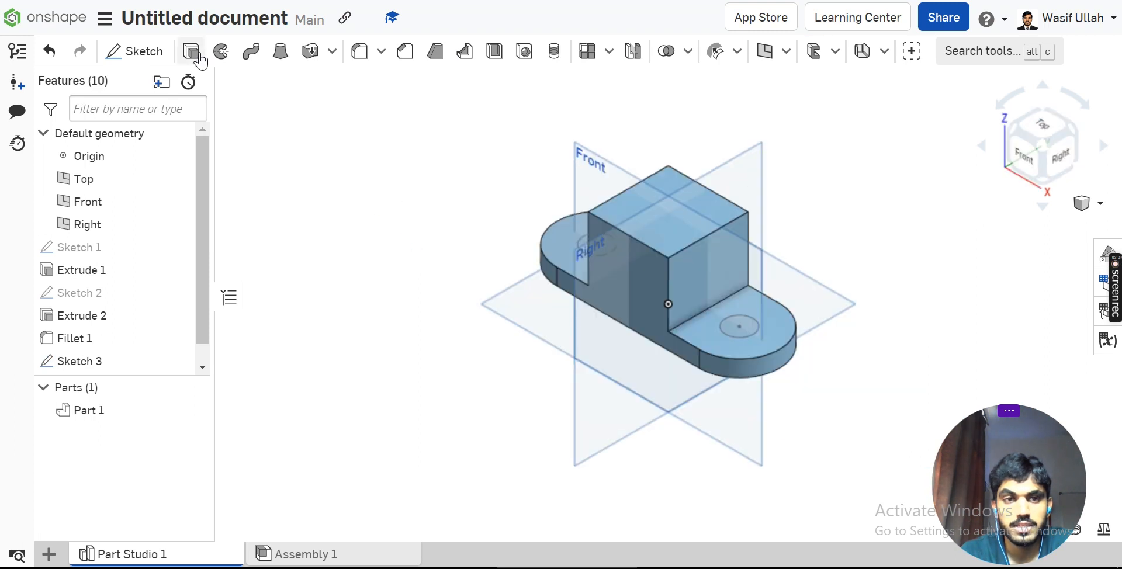
{"action": "left_click", "coordinate": [576, 244]}
{"action": "key", "text": "shift+e"}
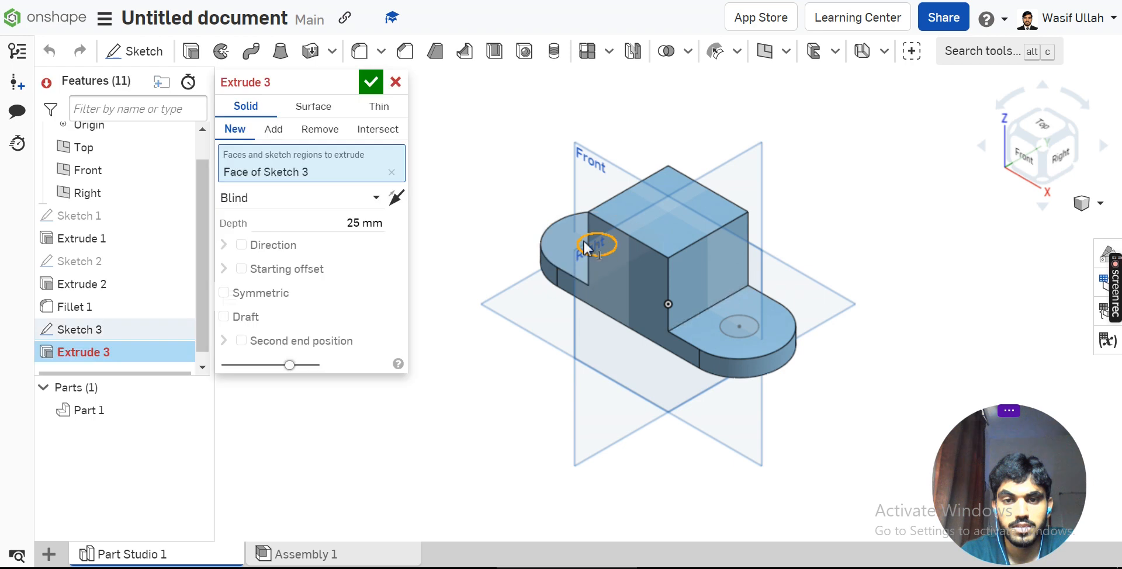
{"action": "left_click", "coordinate": [742, 328]}
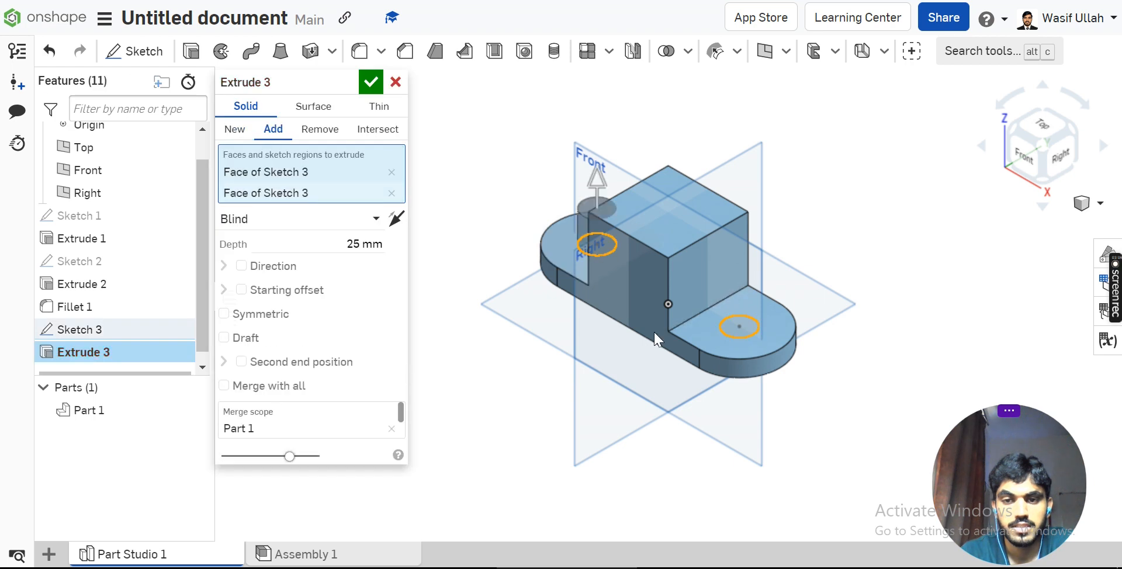
{"action": "left_click", "coordinate": [316, 131]}
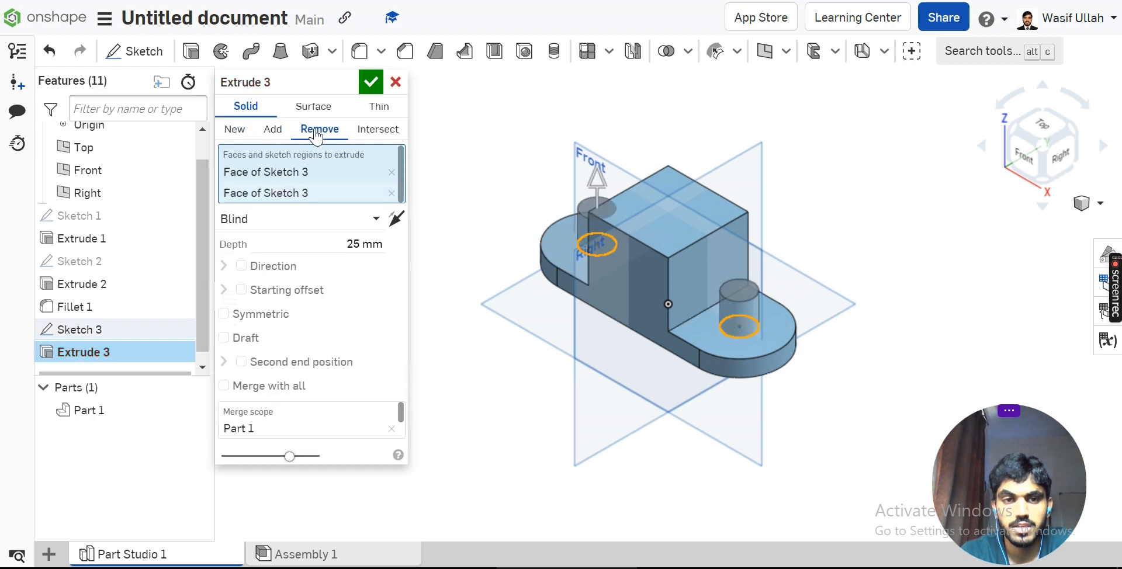
{"action": "left_click", "coordinate": [298, 219]}
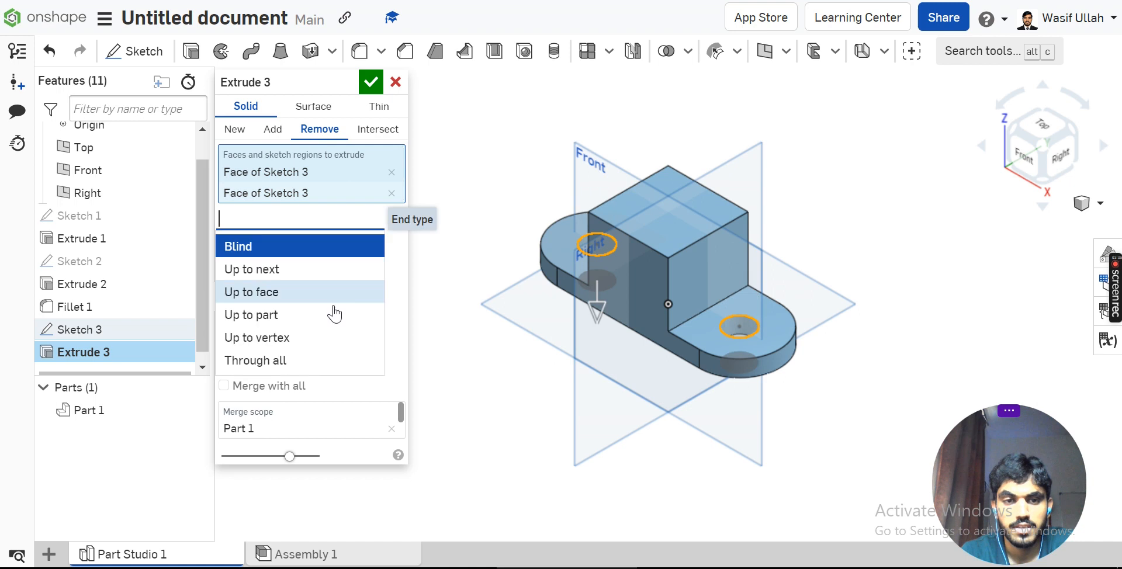
{"action": "left_click", "coordinate": [332, 360]}
{"action": "left_click", "coordinate": [370, 81]}
{"action": "right_click", "coordinate": [418, 136]}
{"action": "left_click", "coordinate": [442, 203]}
Check the reference drawing and create a plane offset 12 mm inward from the central block's side face above the plate's right-hand end
{"action": "key", "text": "alt+Tab"}
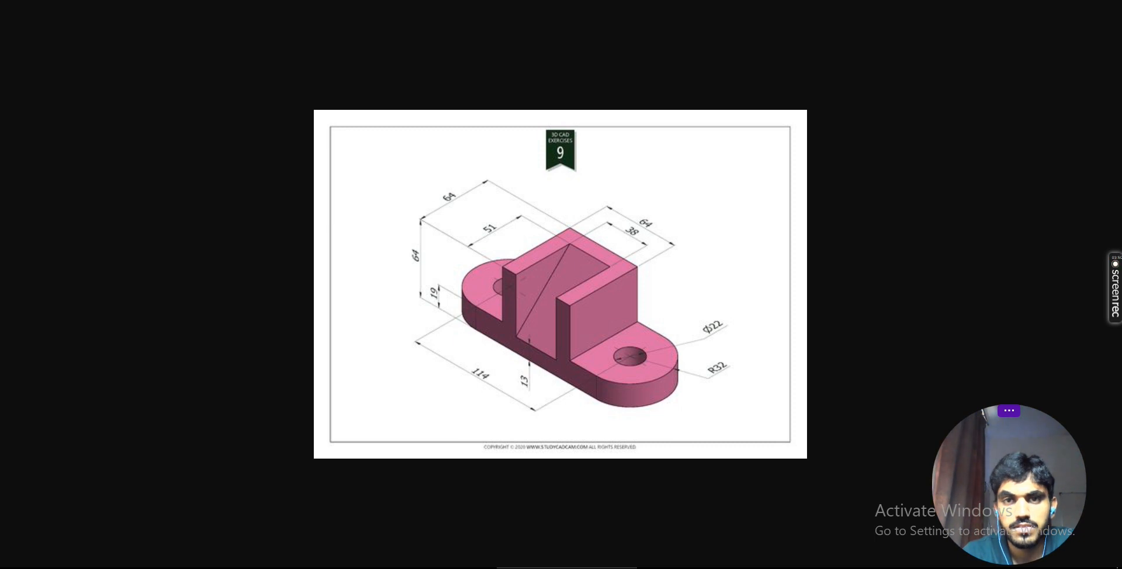
{"action": "left_click", "coordinate": [610, 0]}
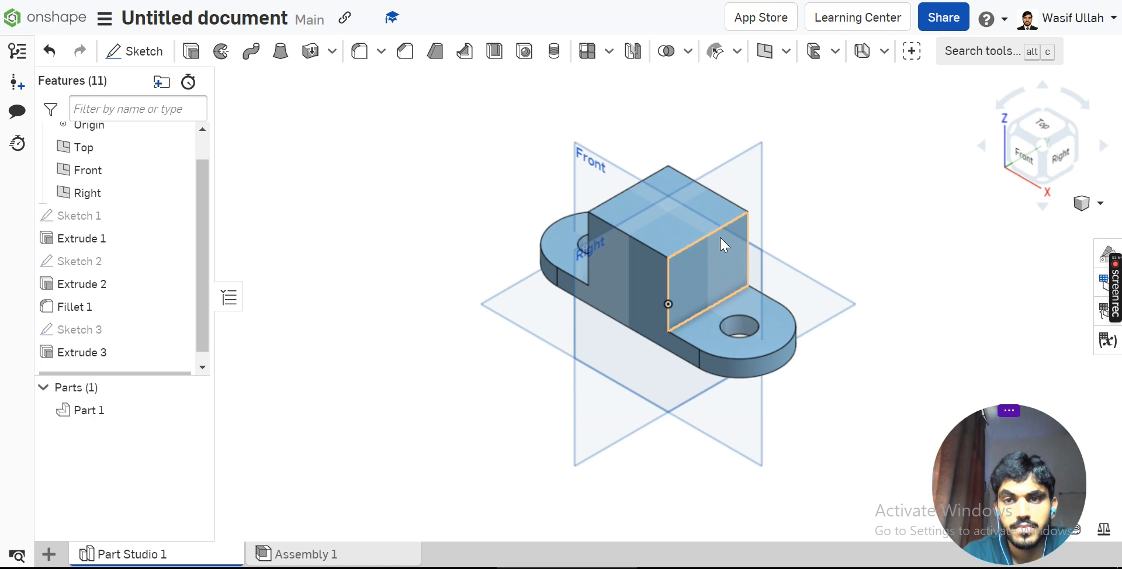
{"action": "left_click", "coordinate": [785, 51]}
{"action": "left_click", "coordinate": [783, 82]}
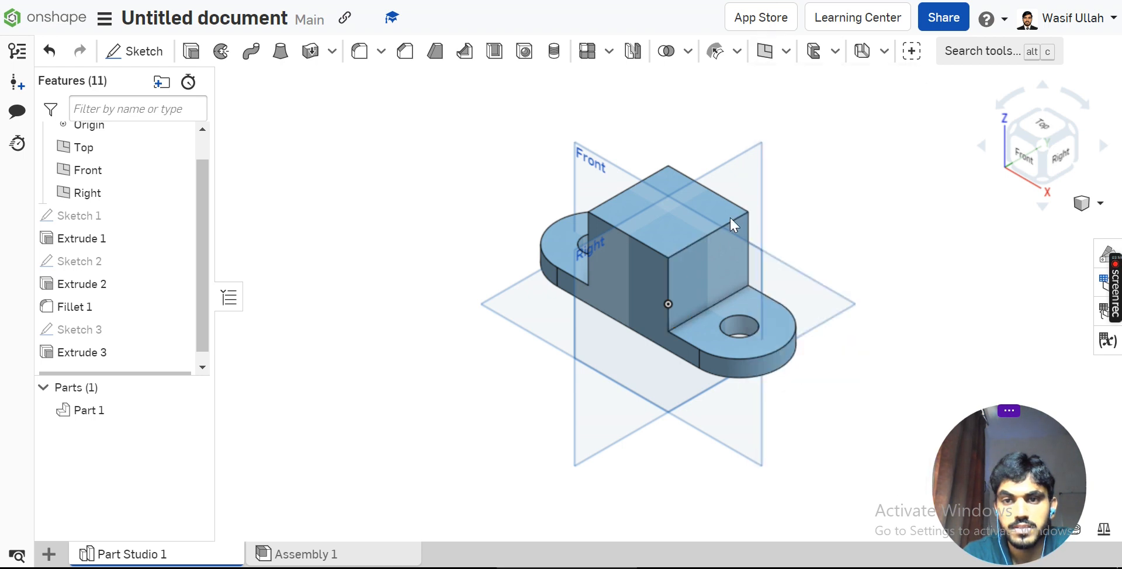
{"action": "left_click", "coordinate": [711, 259]}
{"action": "left_click", "coordinate": [301, 153]}
{"action": "left_click", "coordinate": [296, 193]}
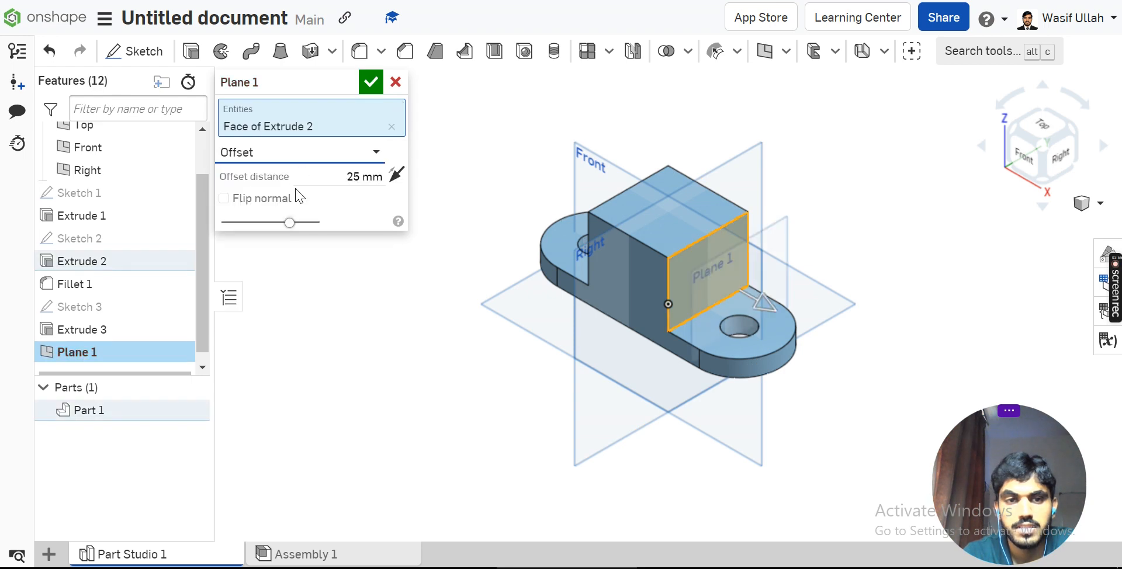
{"action": "left_click", "coordinate": [396, 177]}
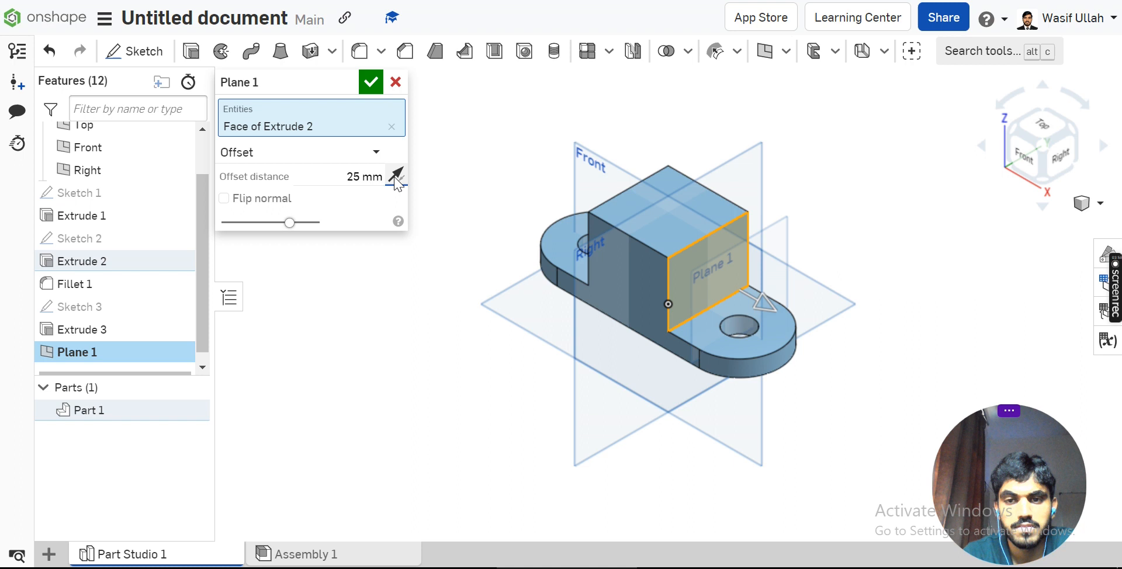
{"action": "left_click", "coordinate": [341, 178]}
{"action": "type", "text": "12"}
{"action": "key", "text": "Return"}
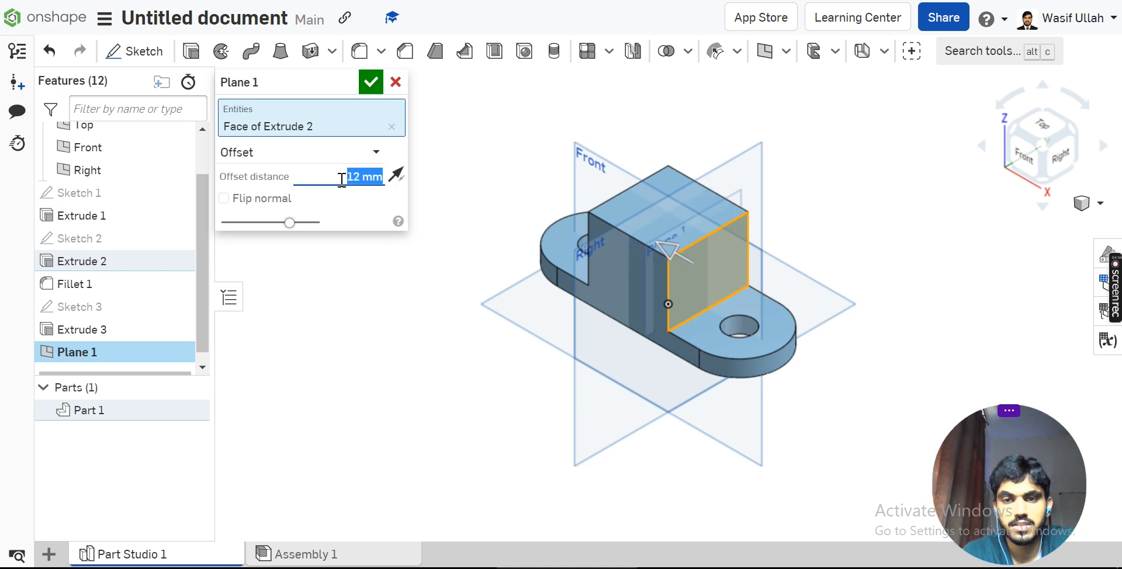
{"action": "left_click", "coordinate": [370, 85]}
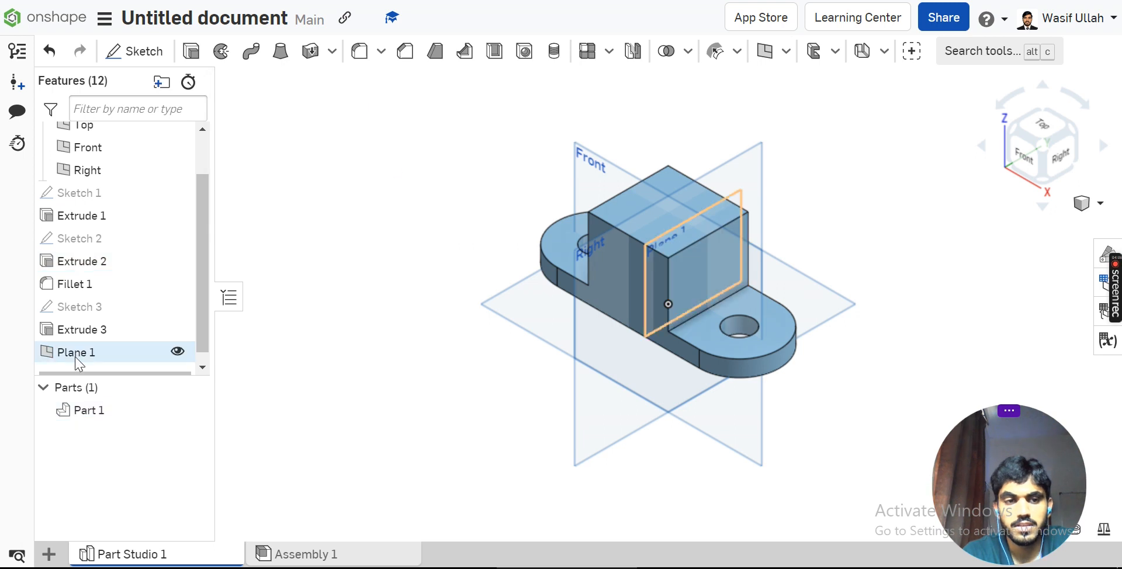
{"action": "left_click", "coordinate": [129, 59]}
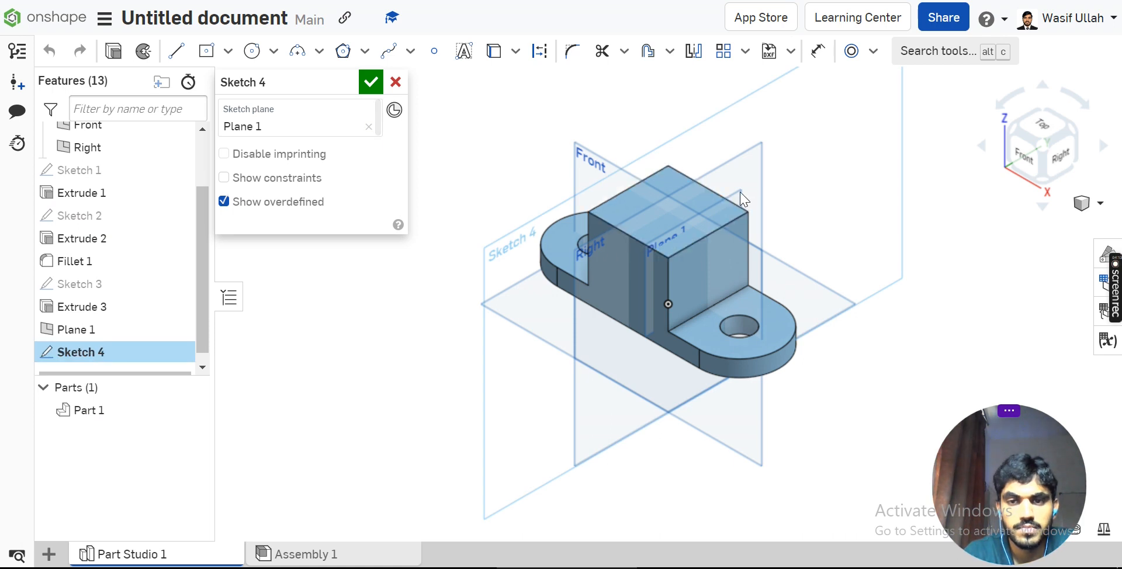
{"action": "left_click", "coordinate": [396, 82]}
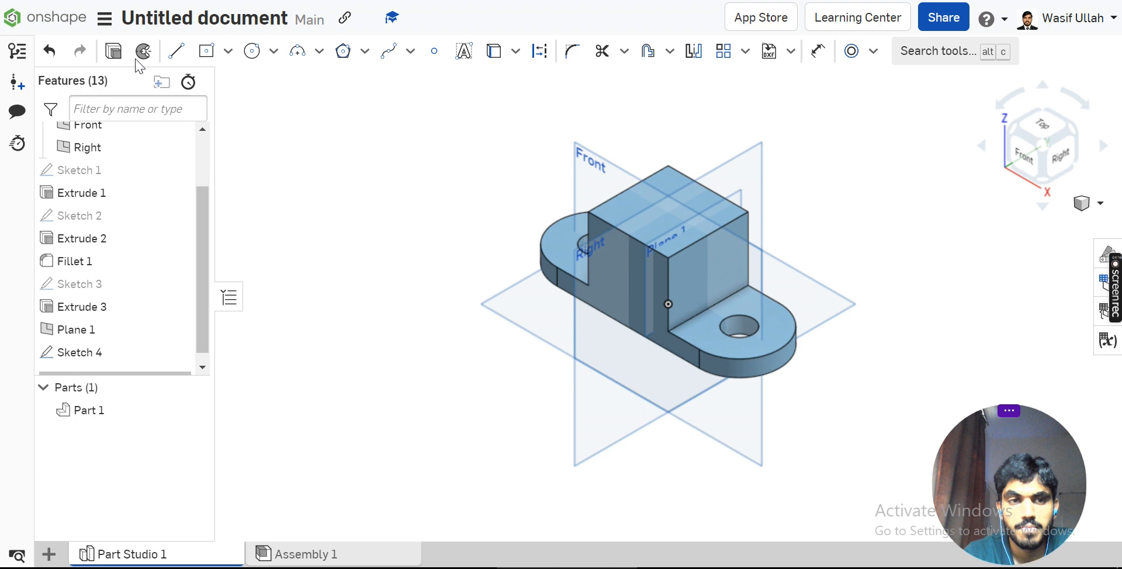
{"action": "left_click", "coordinate": [137, 59]}
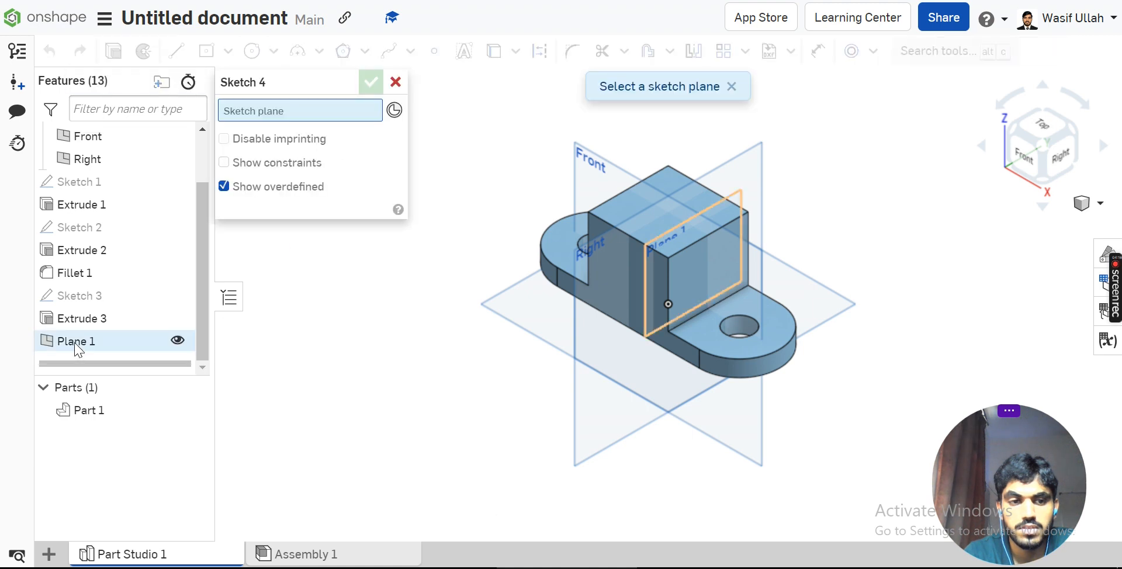
{"action": "key", "text": "shift+5"}
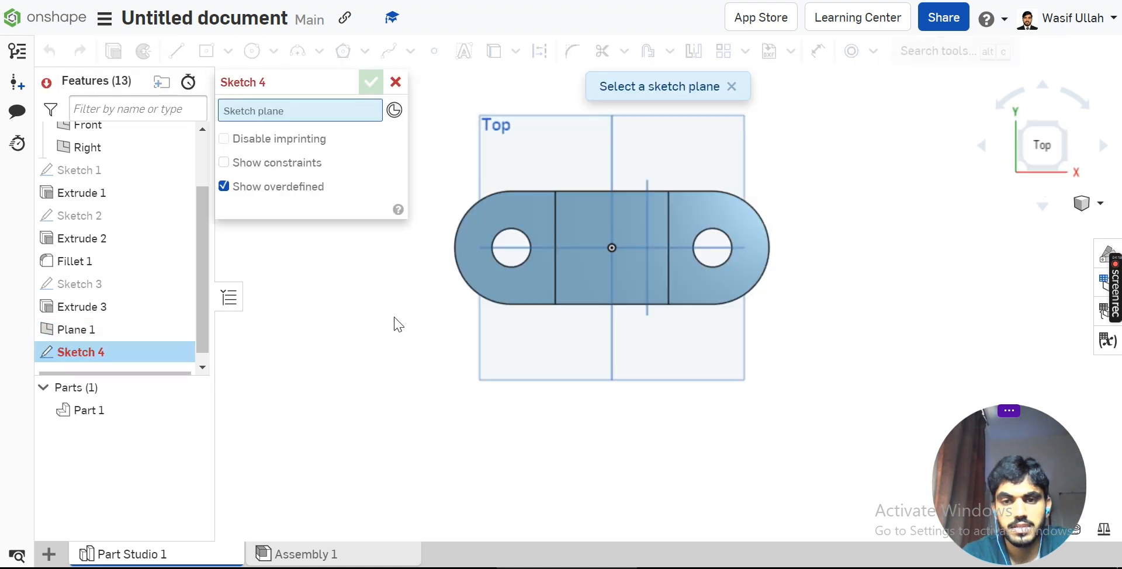
{"action": "left_click", "coordinate": [395, 82]}
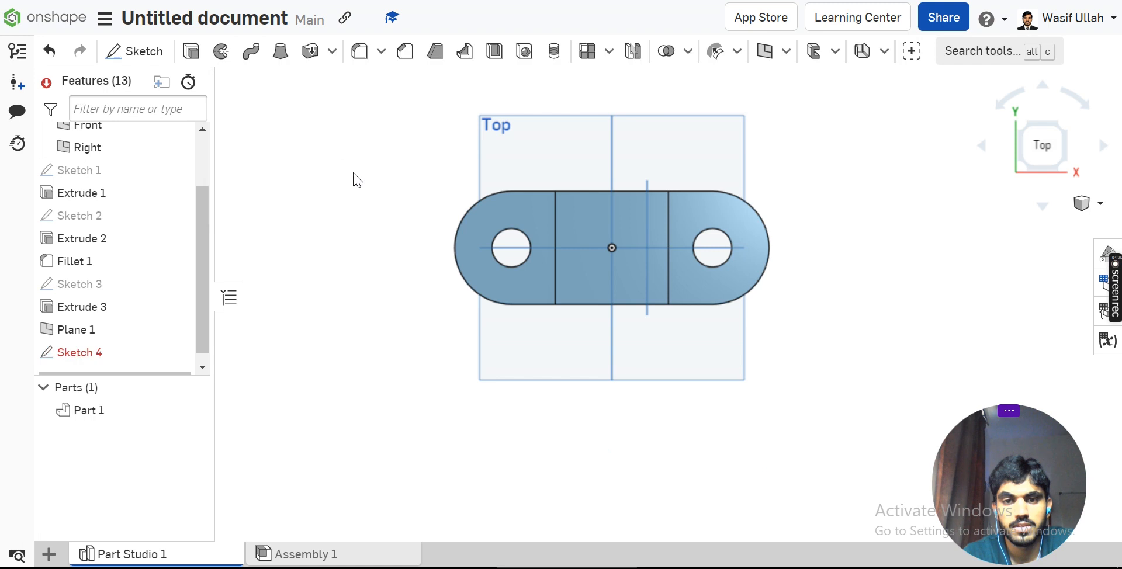
Start a new sketch on the offset plane inside the central block
{"action": "middle_click_drag", "start_coordinate": [357, 234], "coordinate": [394, 218]}
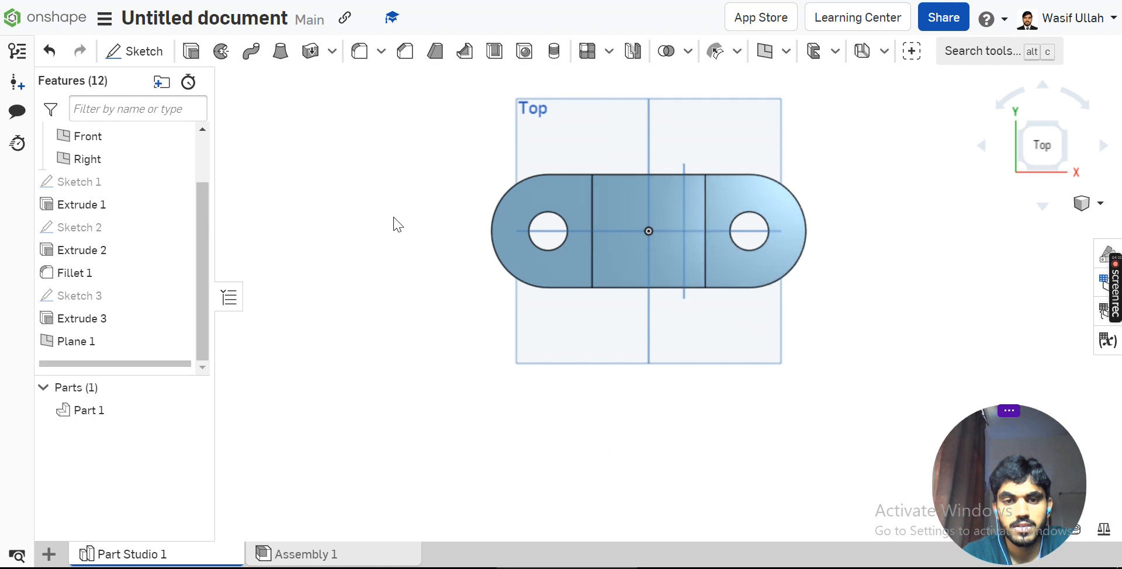
{"action": "key", "text": "shift+7"}
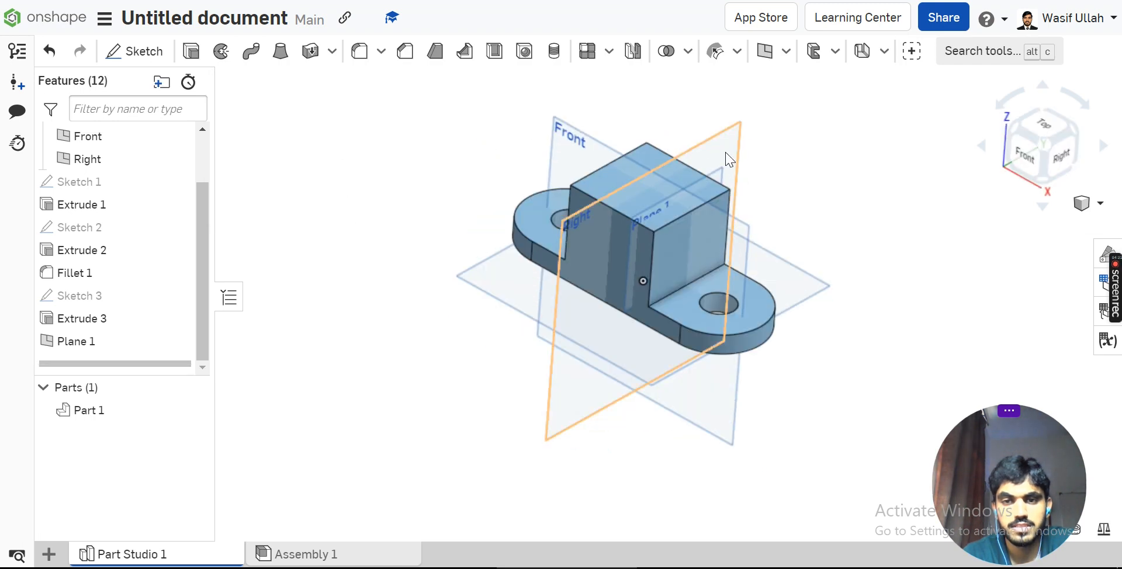
{"action": "left_click", "coordinate": [730, 172]}
{"action": "left_click", "coordinate": [826, 173]}
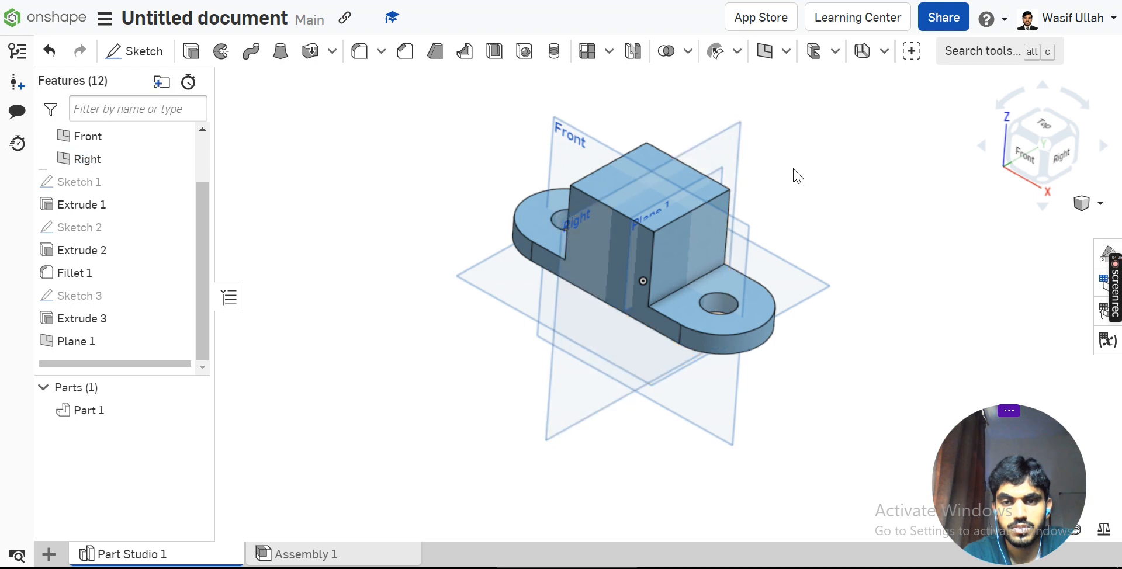
{"action": "left_click", "coordinate": [720, 174]}
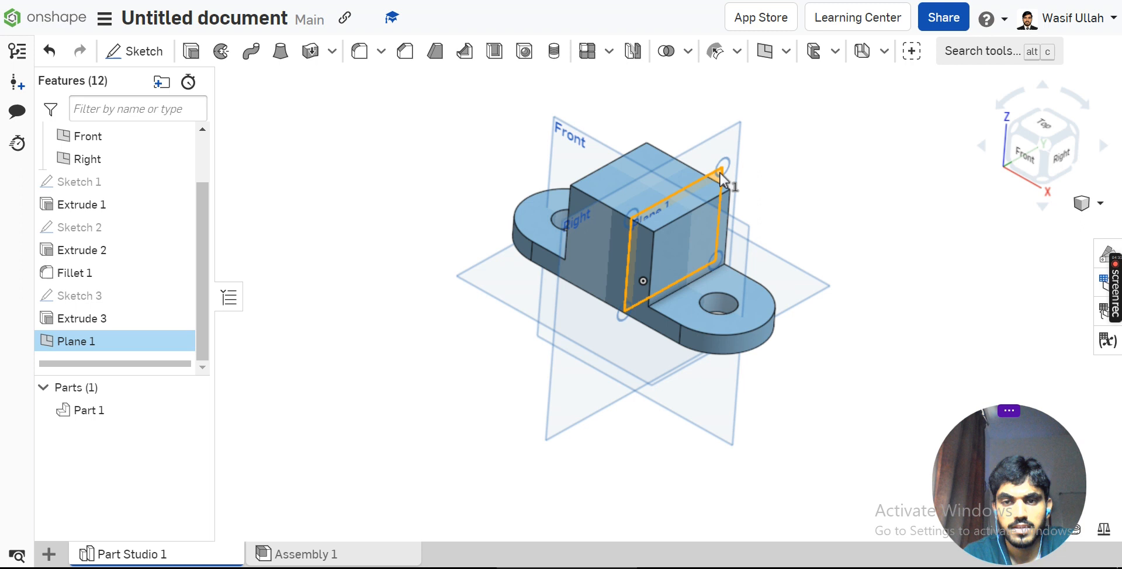
{"action": "left_click", "coordinate": [146, 53]}
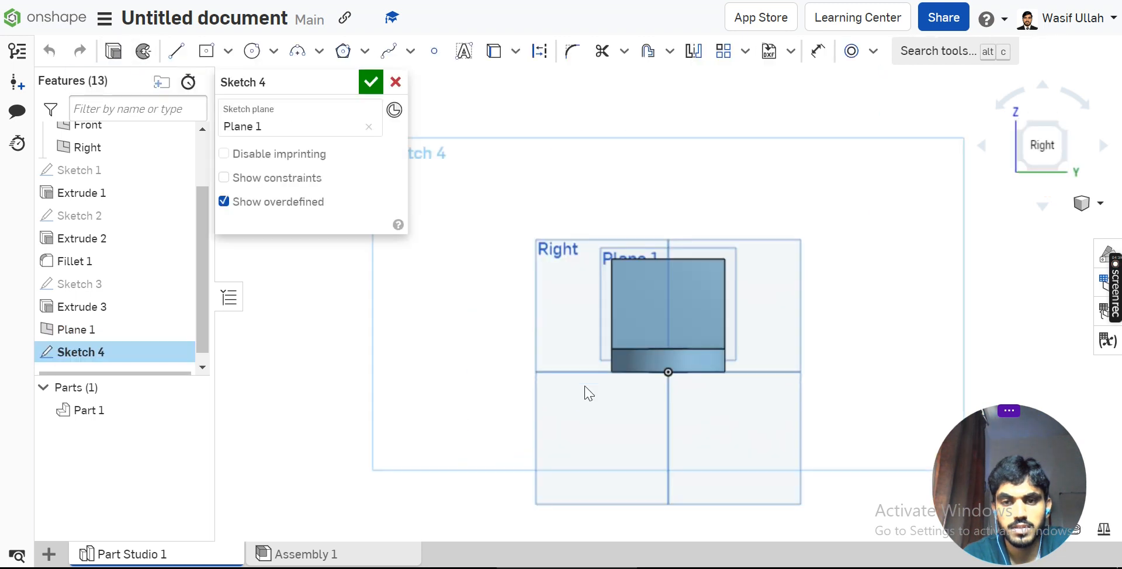
Check the reference drawing and sketch a closed right triangle about 53 mm wide and 51 mm tall against the block's front and top edges
{"action": "key", "text": "alt+Tab"}
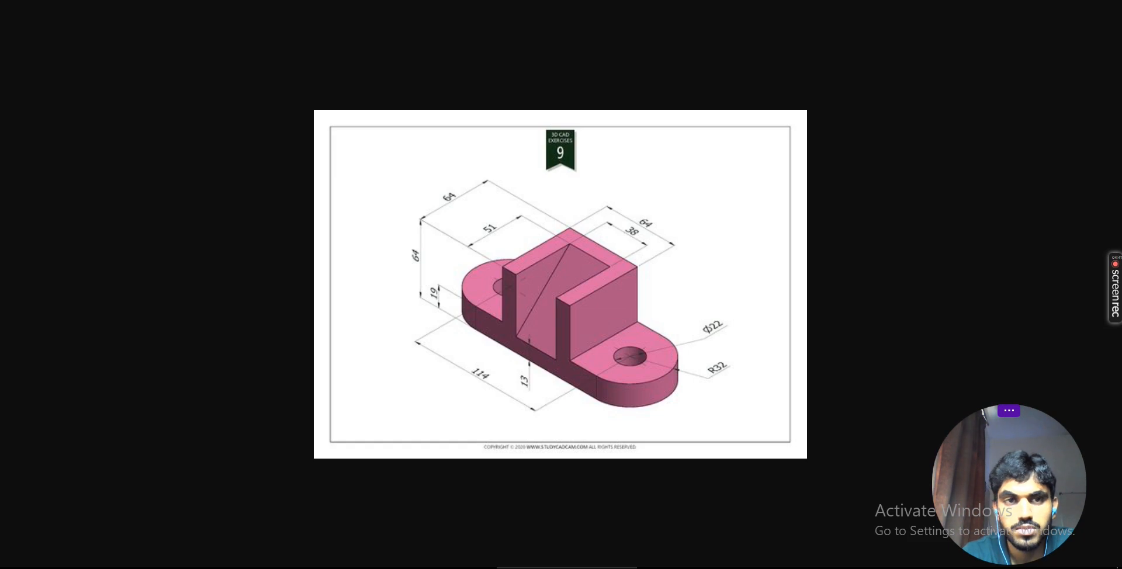
{"action": "key", "text": "alt+Tab"}
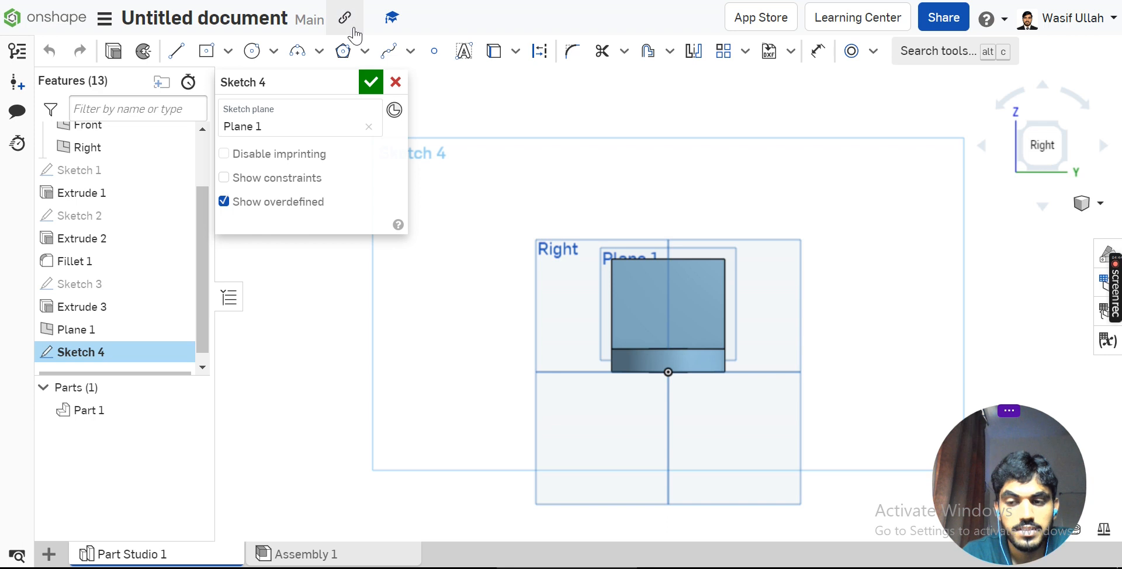
{"action": "left_click", "coordinate": [182, 52]}
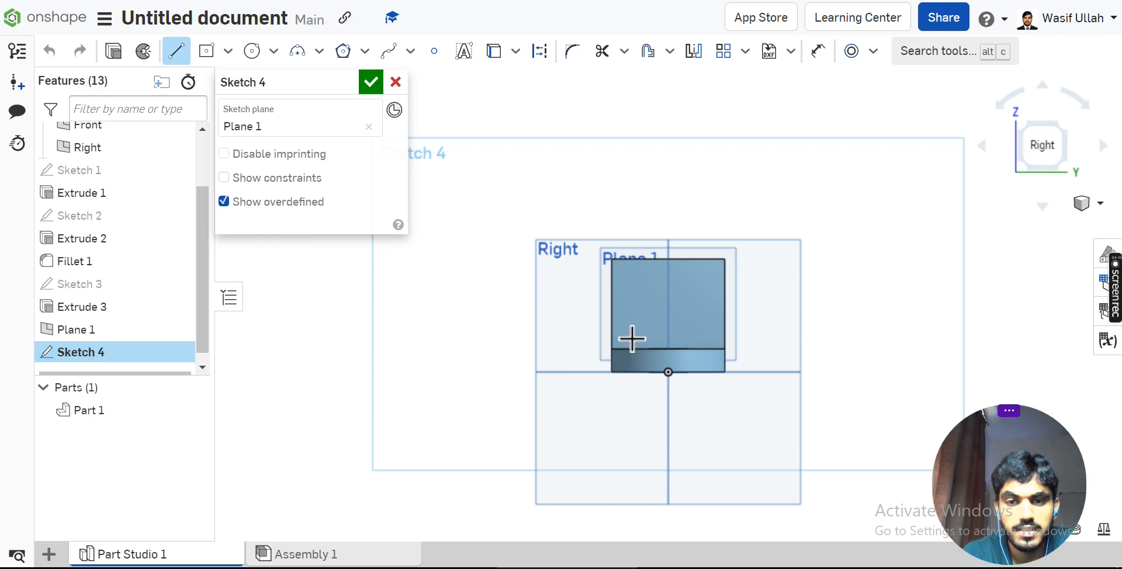
{"action": "scroll", "coordinate": [619, 357], "scroll_direction": "up", "scroll_amount": 5}
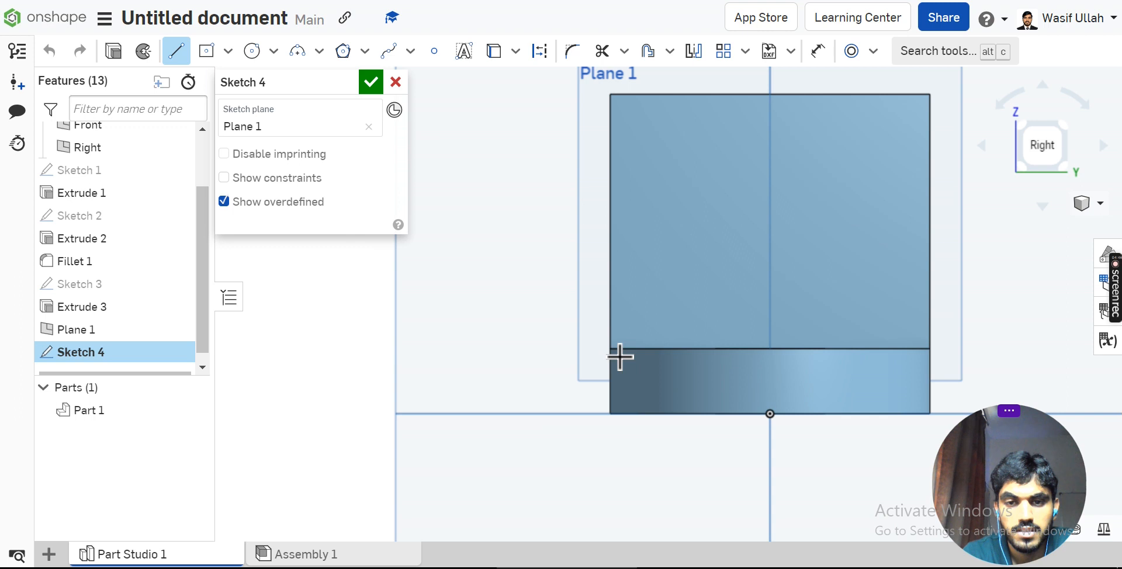
{"action": "scroll", "coordinate": [619, 357], "scroll_direction": "up", "scroll_amount": 5}
{"action": "left_click", "coordinate": [602, 352]}
{"action": "scroll", "coordinate": [686, 303], "scroll_direction": "down", "scroll_amount": 10}
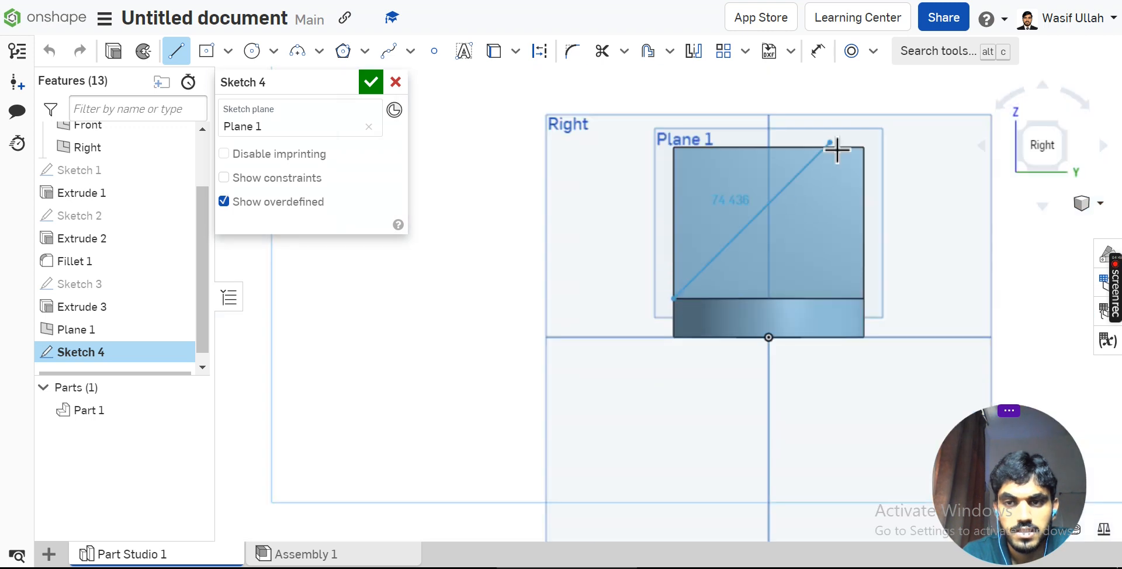
{"action": "left_click", "coordinate": [831, 147]}
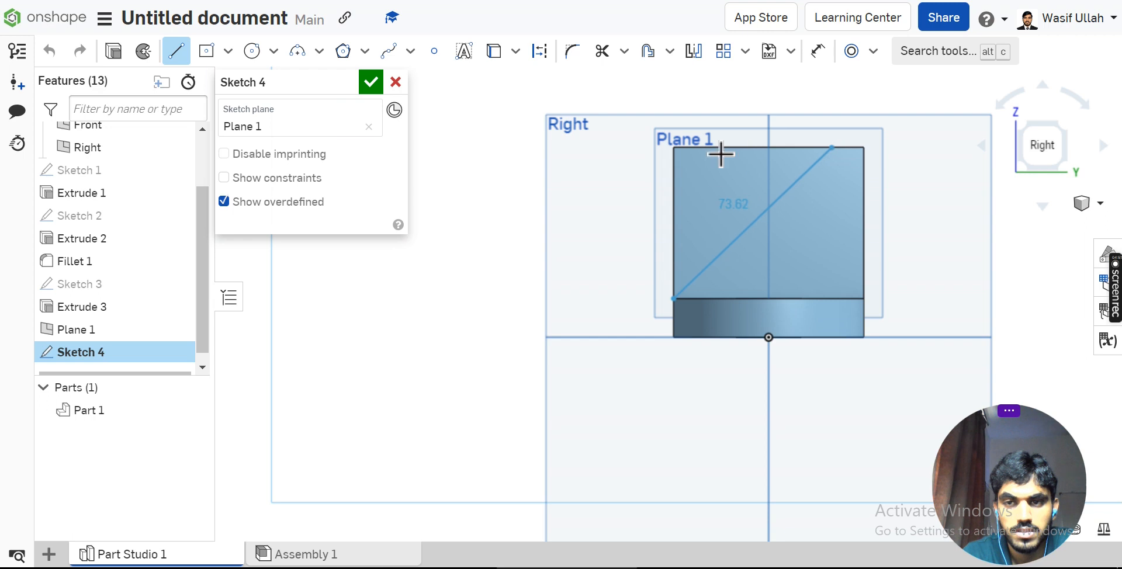
{"action": "left_click", "coordinate": [673, 147]}
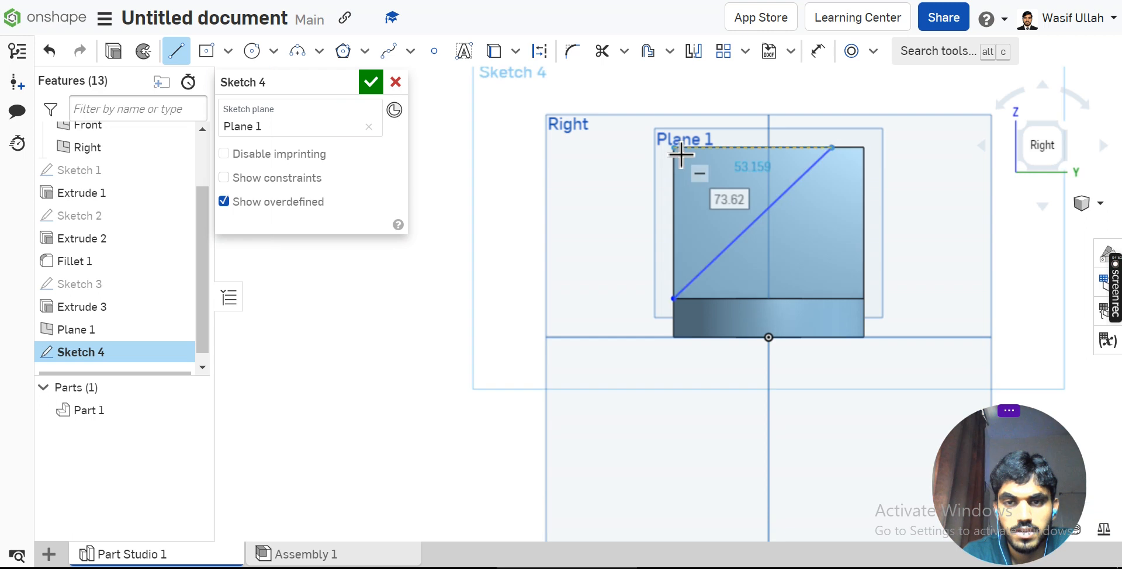
{"action": "left_click", "coordinate": [674, 298]}
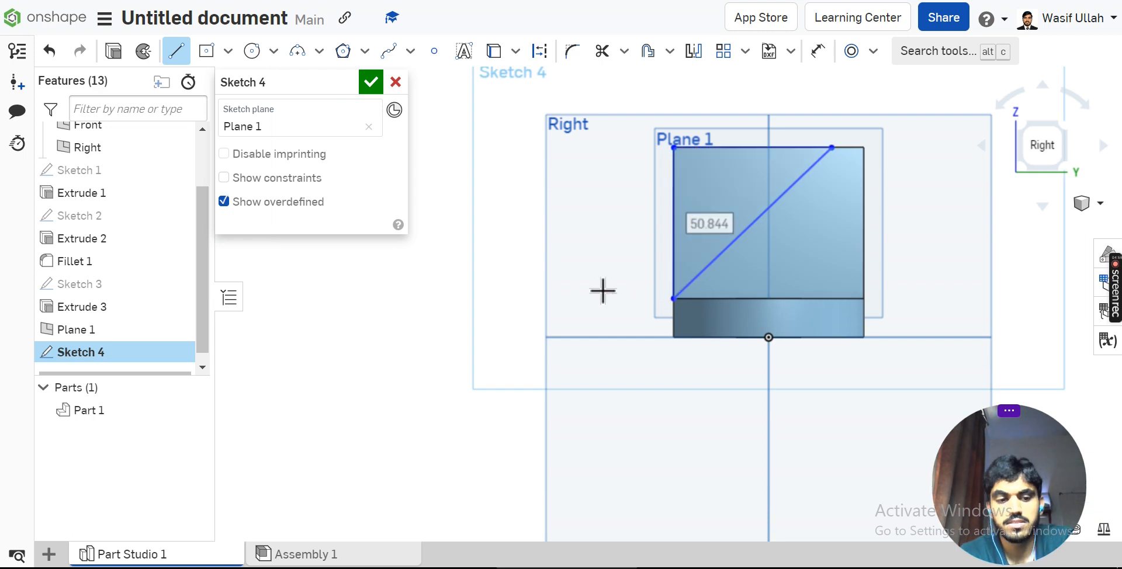
{"action": "key", "text": "Escape"}
Make the triangle's horizontal line coincident with the block's top edge and its vertical line coincident with the block's front edge
{"action": "scroll", "coordinate": [844, 126], "scroll_direction": "up", "scroll_amount": 5}
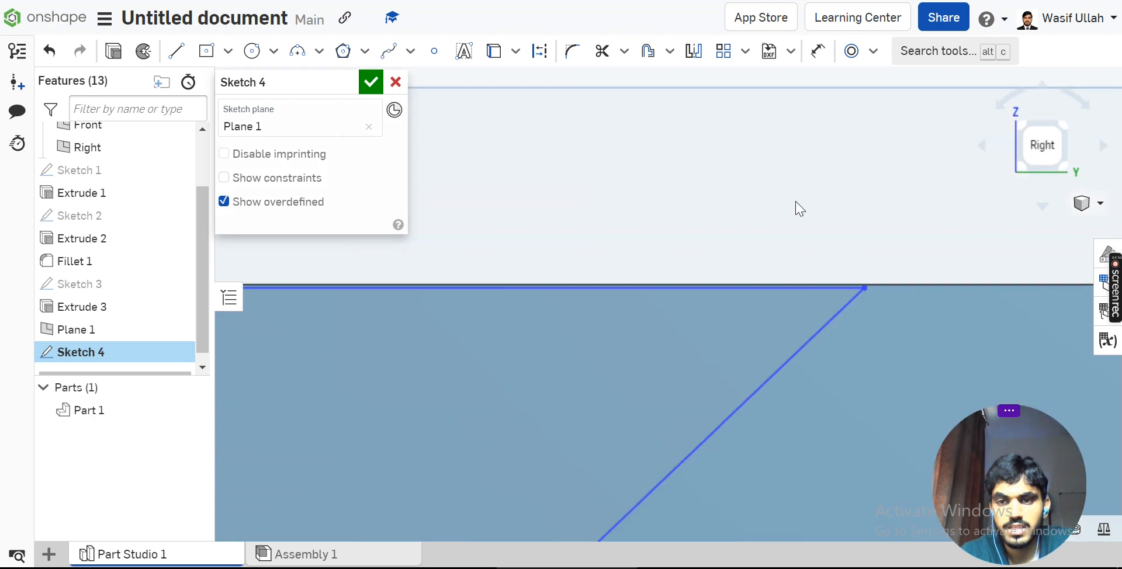
{"action": "left_click", "coordinate": [872, 51]}
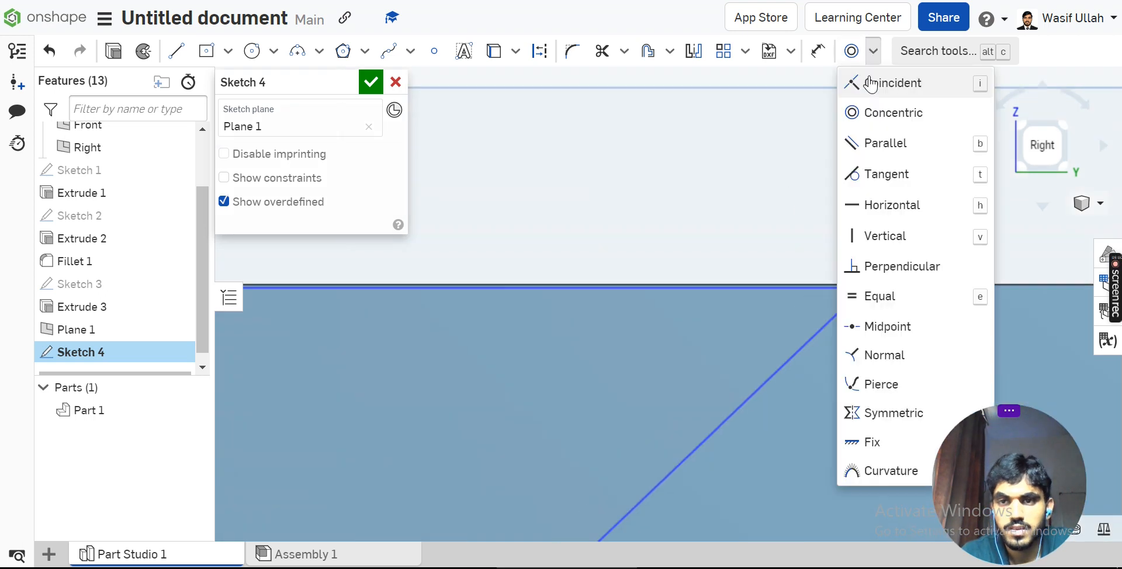
{"action": "left_click", "coordinate": [867, 82]}
{"action": "left_click", "coordinate": [820, 288]}
{"action": "left_click", "coordinate": [822, 294]}
{"action": "scroll", "coordinate": [823, 291], "scroll_direction": "up", "scroll_amount": 2}
{"action": "scroll", "coordinate": [823, 289], "scroll_direction": "down", "scroll_amount": 5}
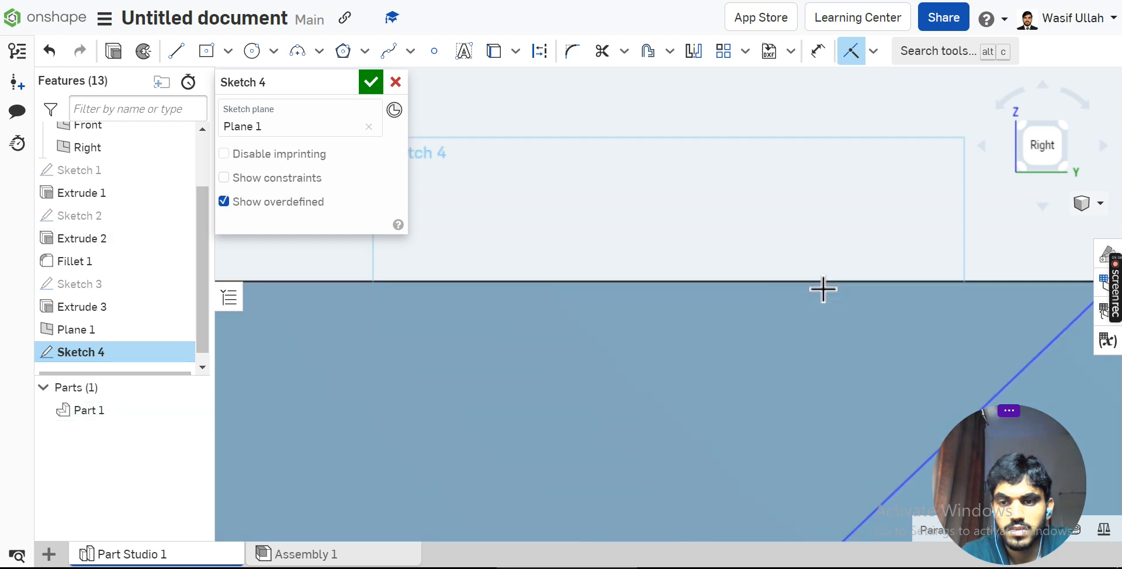
{"action": "scroll", "coordinate": [646, 304], "scroll_direction": "up", "scroll_amount": 4}
{"action": "scroll", "coordinate": [565, 273], "scroll_direction": "up", "scroll_amount": 6}
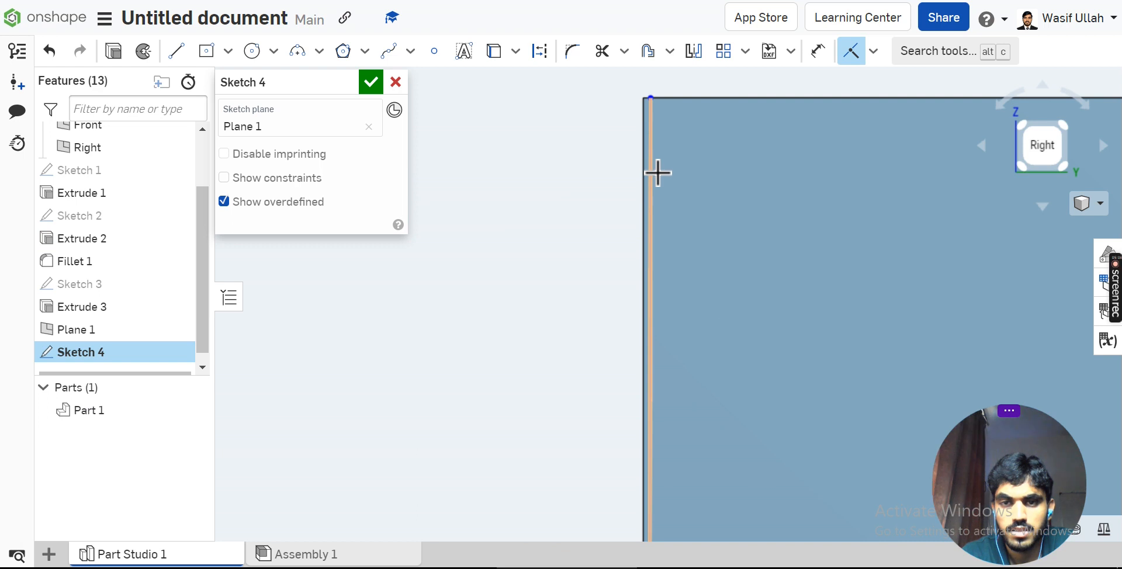
{"action": "left_click", "coordinate": [648, 176]}
{"action": "scroll", "coordinate": [650, 176], "scroll_direction": "down", "scroll_amount": 6}
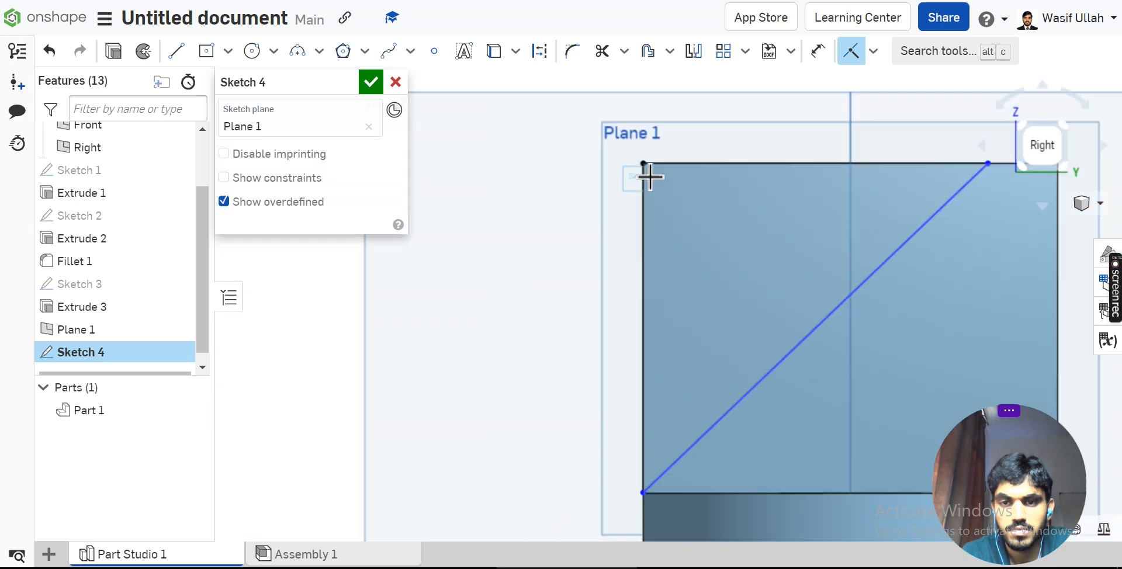
Make the triangle's lower corner coincident with the edge along the top of the base plate
{"action": "scroll", "coordinate": [647, 276], "scroll_direction": "up", "scroll_amount": 5}
{"action": "scroll", "coordinate": [647, 268], "scroll_direction": "up", "scroll_amount": 3}
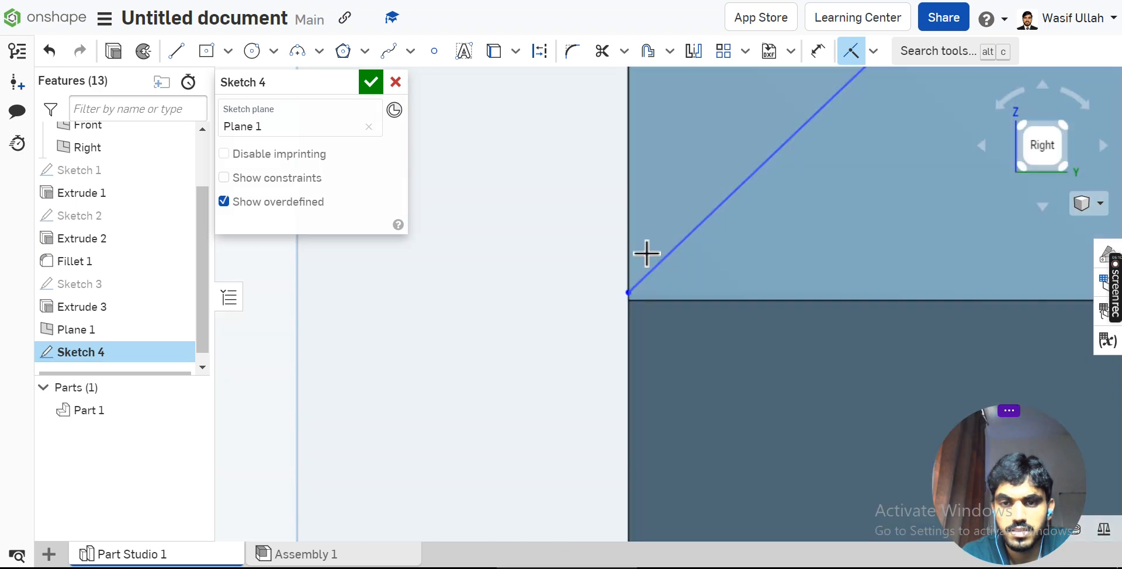
{"action": "scroll", "coordinate": [631, 269], "scroll_direction": "up", "scroll_amount": 5}
{"action": "scroll", "coordinate": [631, 433], "scroll_direction": "down", "scroll_amount": 3}
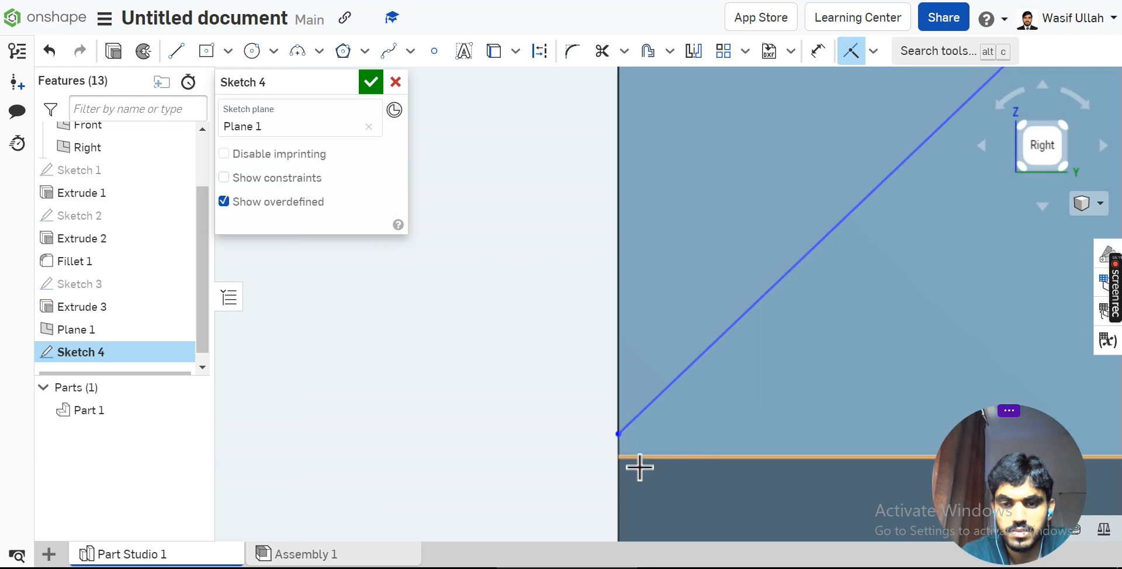
{"action": "left_click", "coordinate": [638, 461]}
{"action": "left_click", "coordinate": [627, 441]}
{"action": "scroll", "coordinate": [564, 360], "scroll_direction": "down", "scroll_amount": 5}
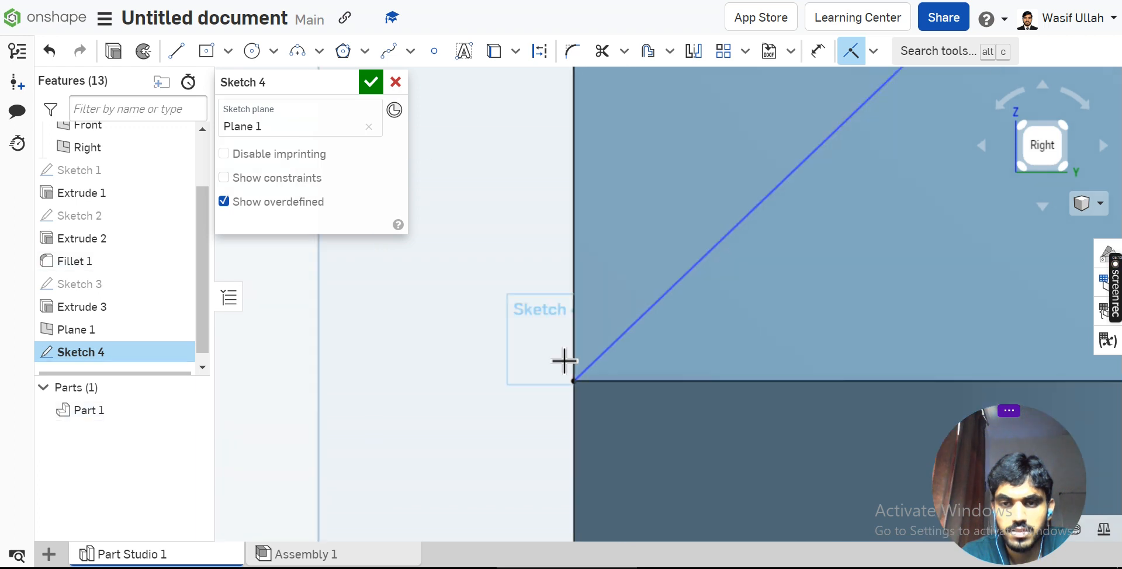
{"action": "scroll", "coordinate": [564, 360], "scroll_direction": "down", "scroll_amount": 10}
{"action": "scroll", "coordinate": [590, 350], "scroll_direction": "up", "scroll_amount": 3}
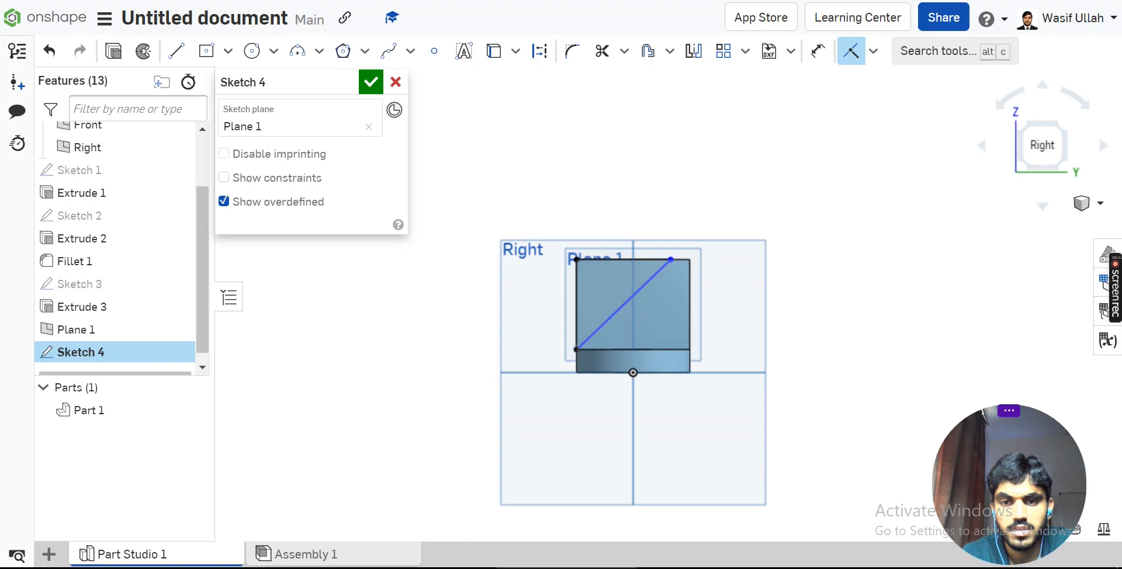
Dimension the triangle's horizontal side to 51 mm and finish the sketch
{"action": "left_click", "coordinate": [818, 51]}
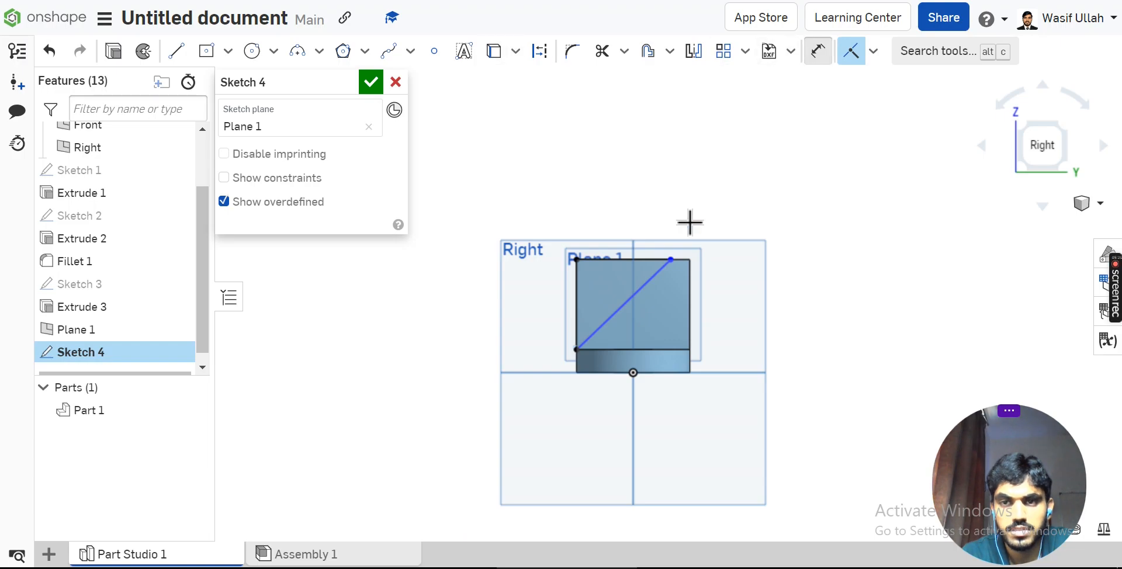
{"action": "left_click", "coordinate": [660, 269]}
{"action": "left_click", "coordinate": [648, 233]}
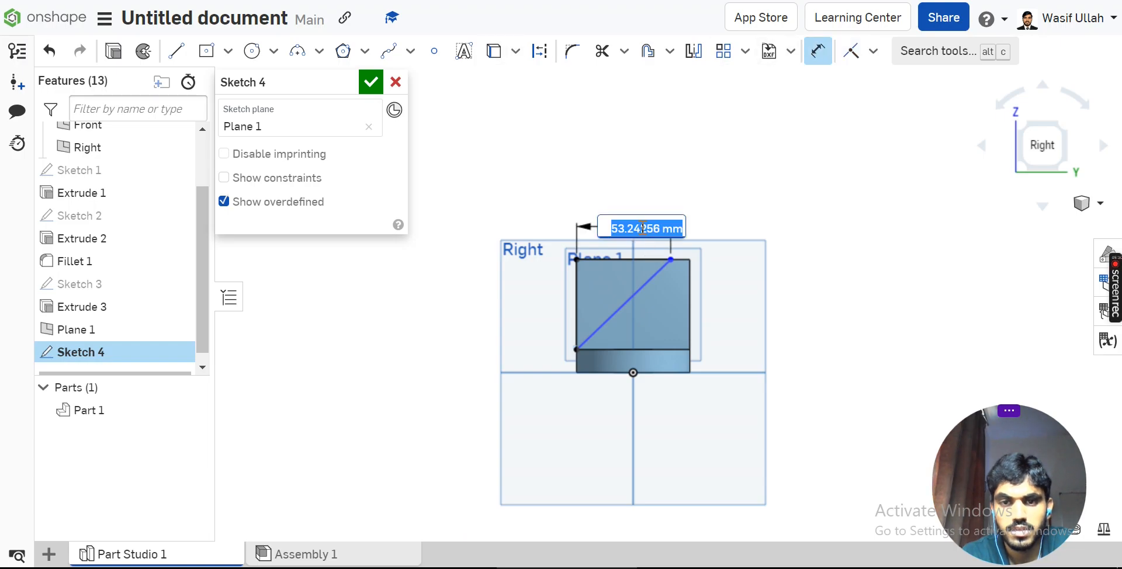
{"action": "type", "text": "51"}
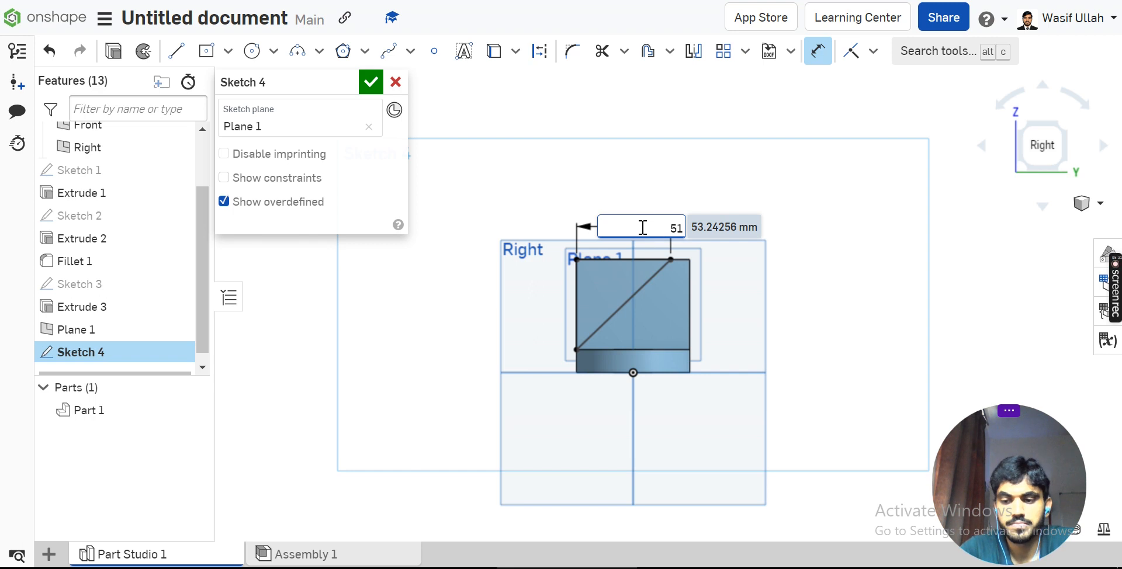
{"action": "key", "text": "Return"}
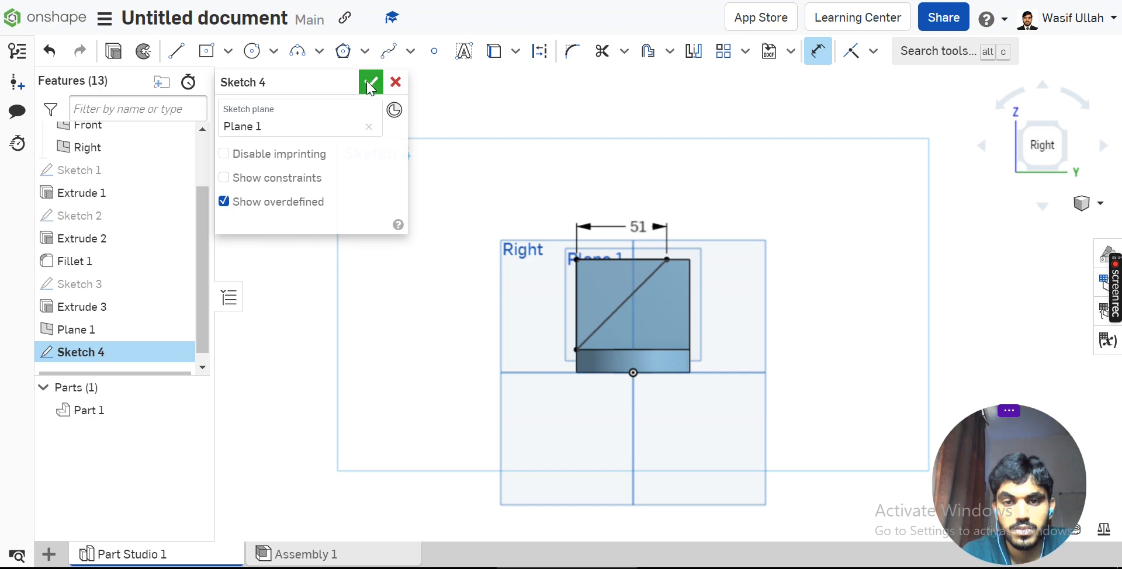
{"action": "left_click", "coordinate": [369, 87]}
Cut the triangular region into the block with a blind Remove extrude 38 mm deep in the opposite direction, checking the depth on the reference drawing
{"action": "right_click", "coordinate": [374, 158]}
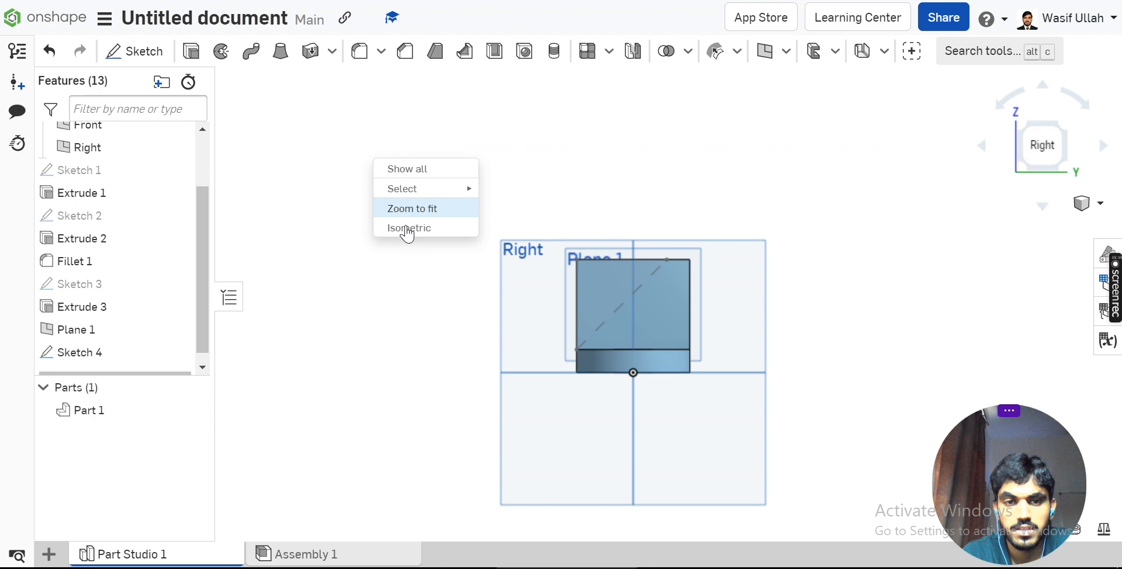
{"action": "left_click", "coordinate": [408, 228]}
{"action": "left_click", "coordinate": [191, 50]}
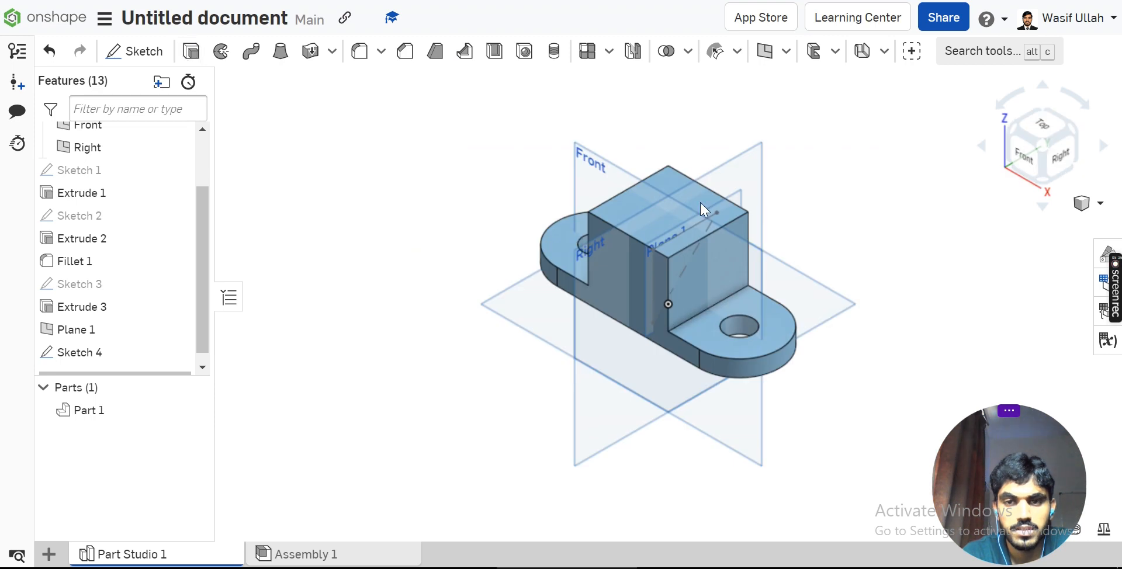
{"action": "left_click", "coordinate": [703, 219]}
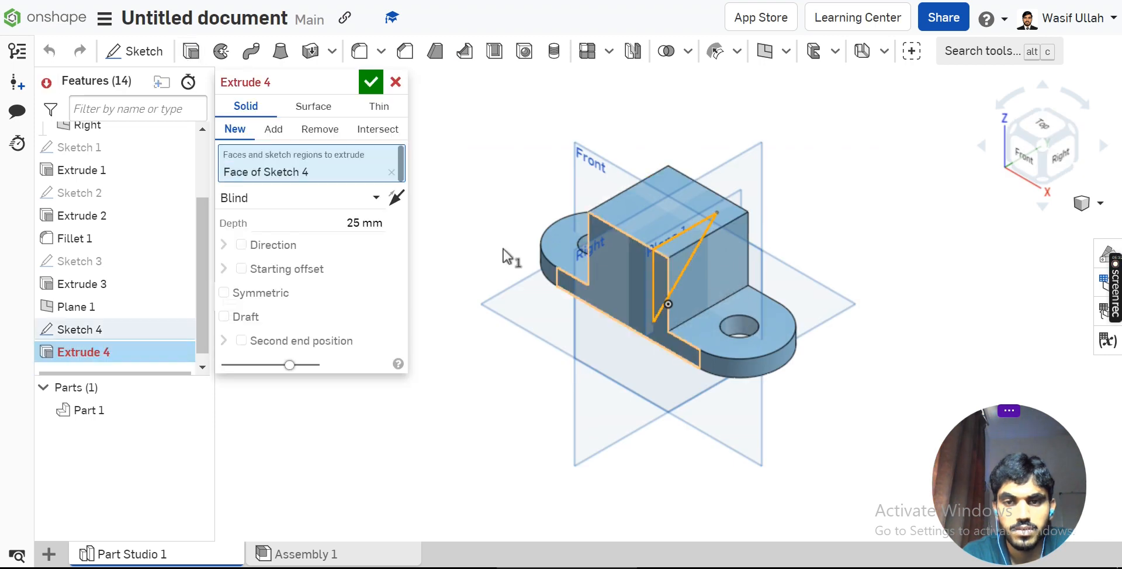
{"action": "left_click", "coordinate": [319, 129]}
{"action": "left_click", "coordinate": [395, 200]}
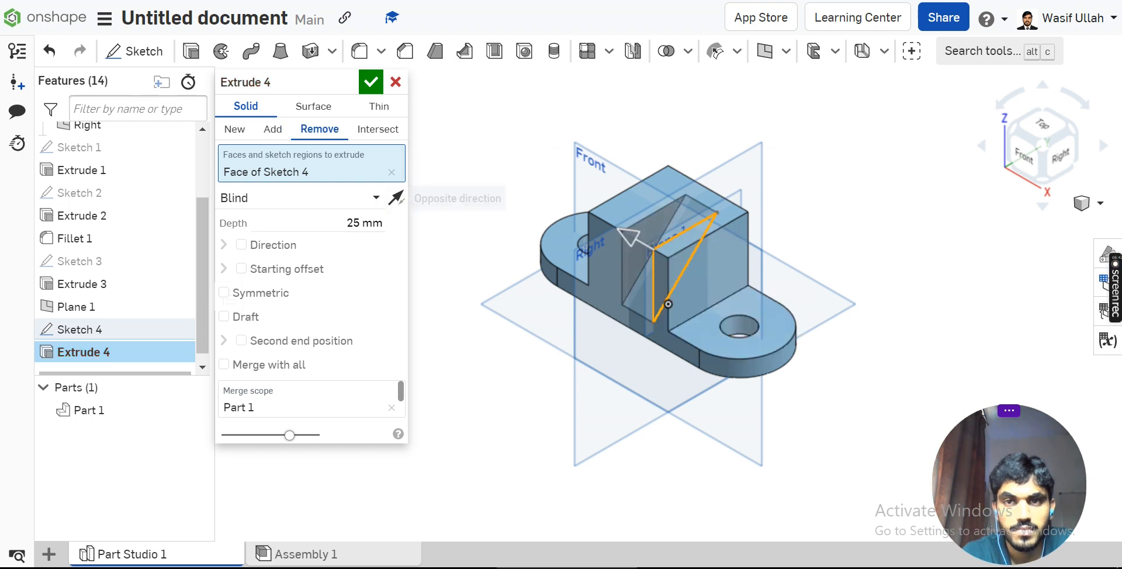
{"action": "left_click", "coordinate": [705, 0]}
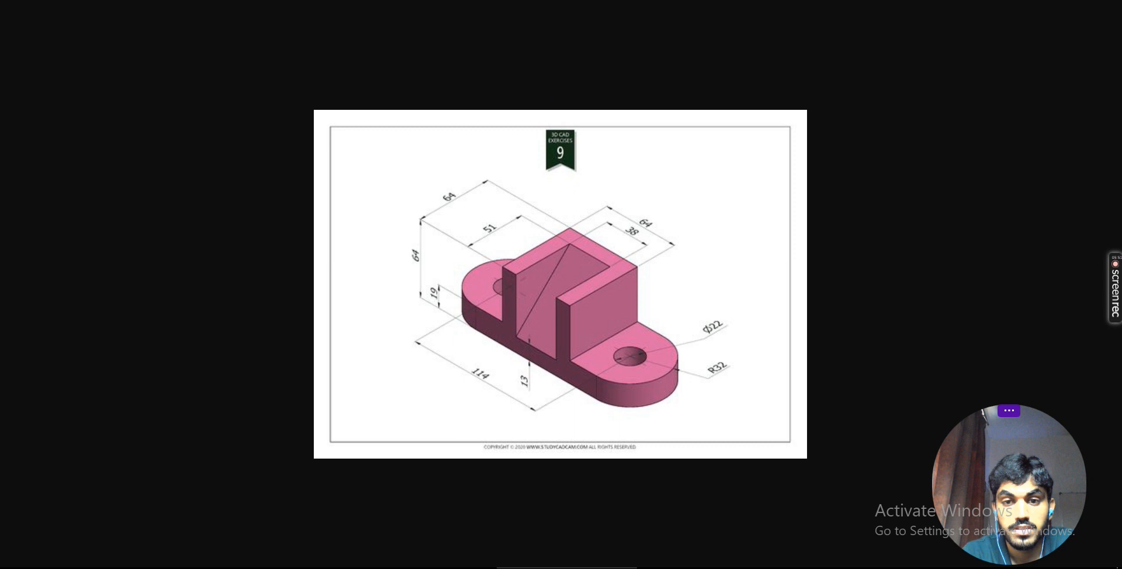
{"action": "left_click", "coordinate": [584, 1]}
{"action": "left_click", "coordinate": [336, 220]}
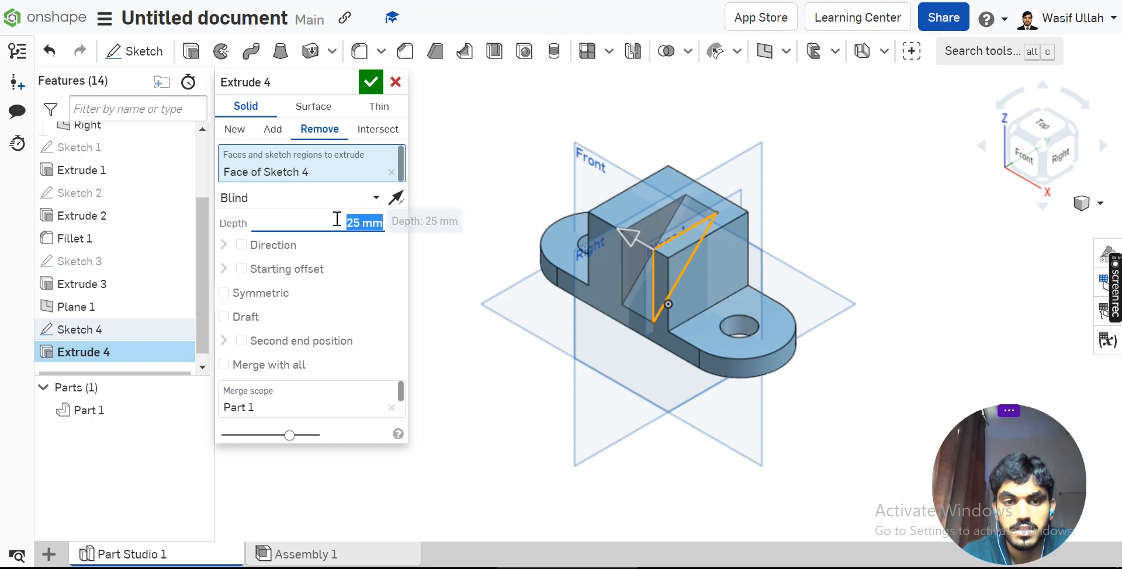
{"action": "type", "text": "38"}
{"action": "key", "text": "Return"}
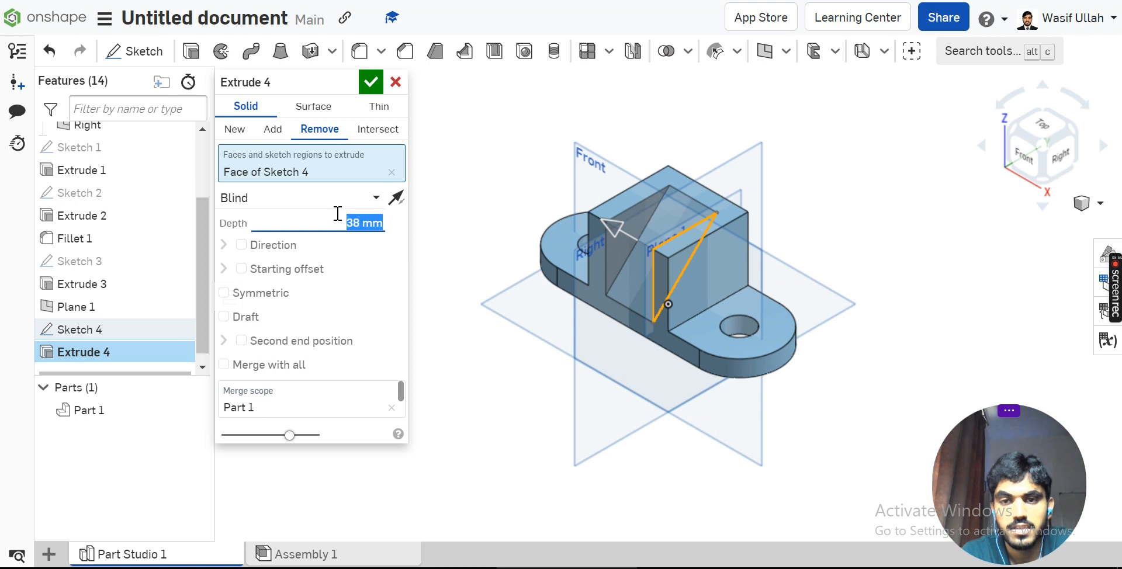
{"action": "left_click", "coordinate": [371, 82]}
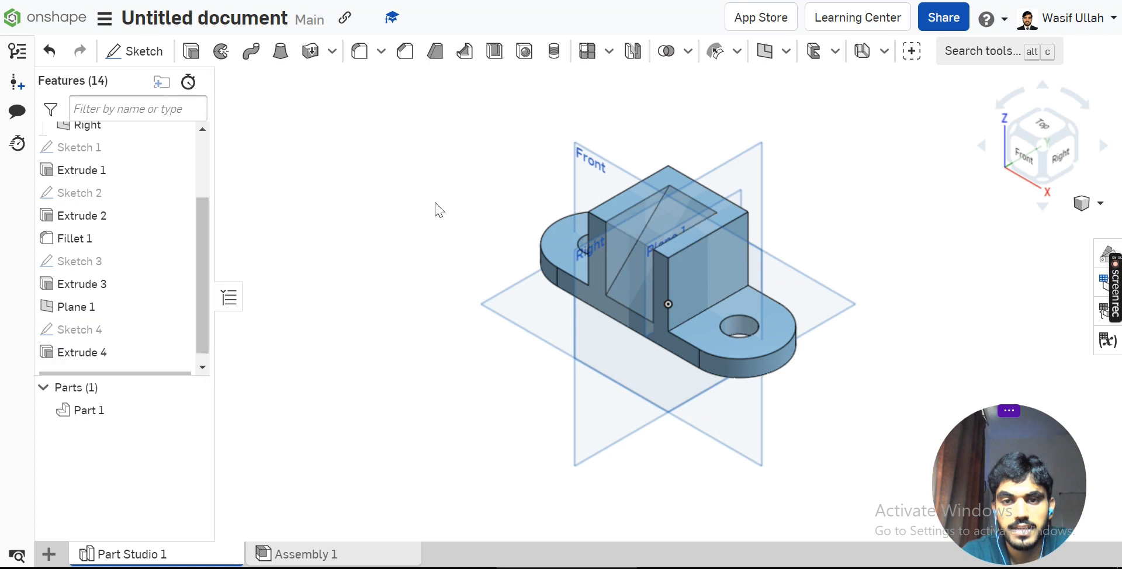
Hide the origin and the default Top and Front planes, with the bracket shown in isometric view
{"action": "right_click", "coordinate": [379, 159]}
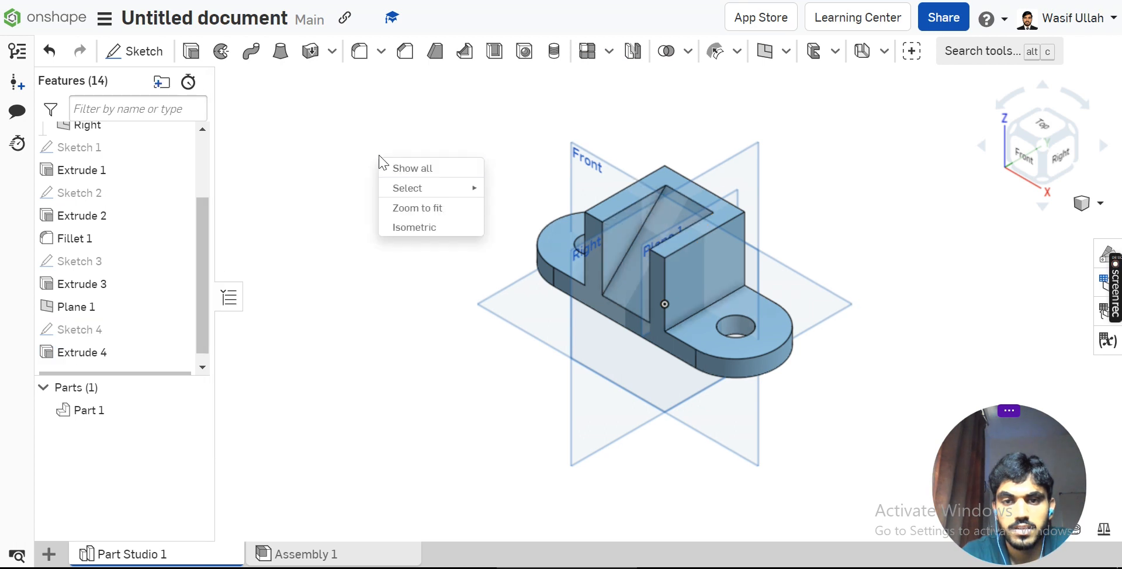
{"action": "left_click", "coordinate": [418, 227]}
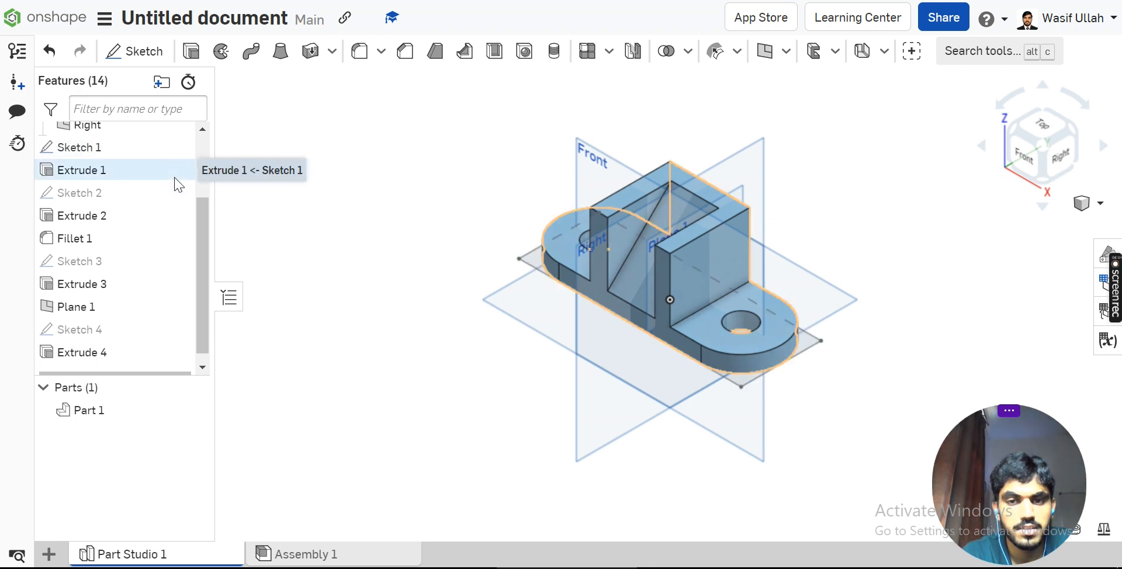
{"action": "scroll", "coordinate": [177, 181], "scroll_direction": "up", "scroll_amount": 2}
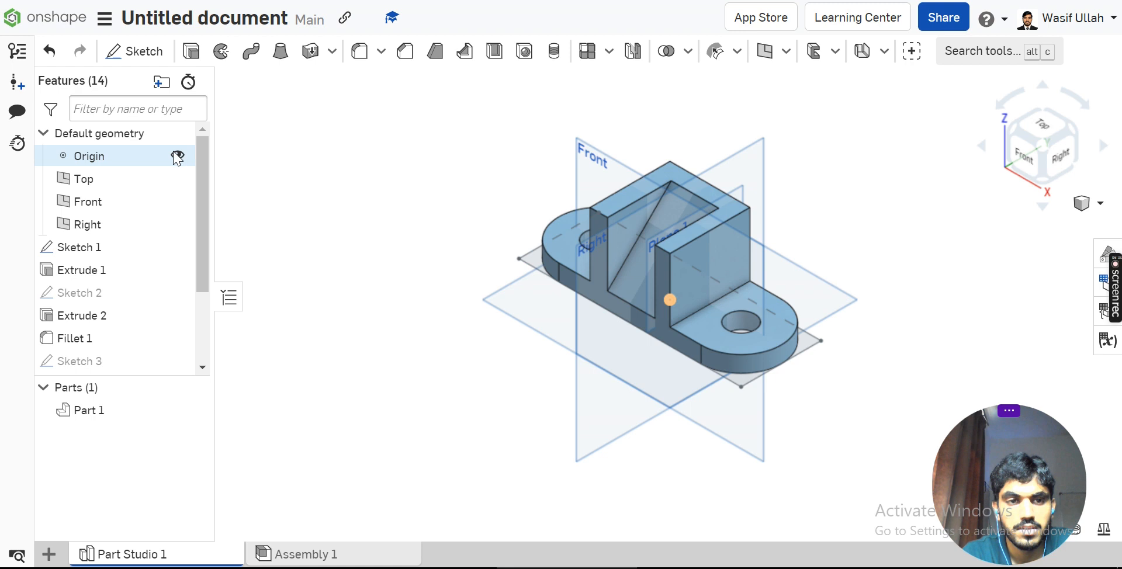
{"action": "left_click", "coordinate": [177, 156]}
{"action": "left_click", "coordinate": [176, 178]}
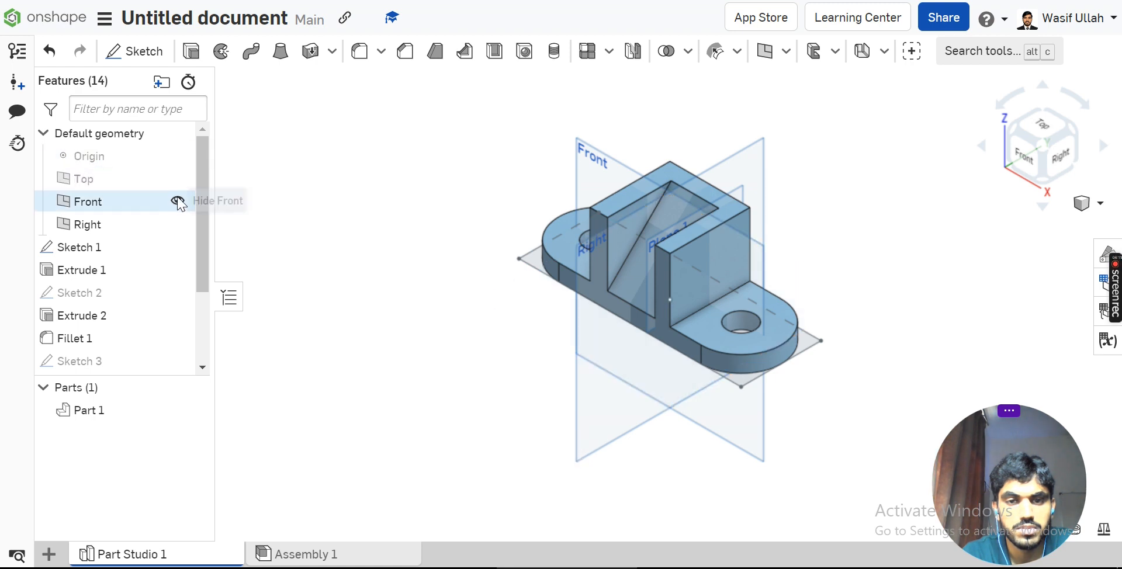
{"action": "left_click", "coordinate": [179, 202]}
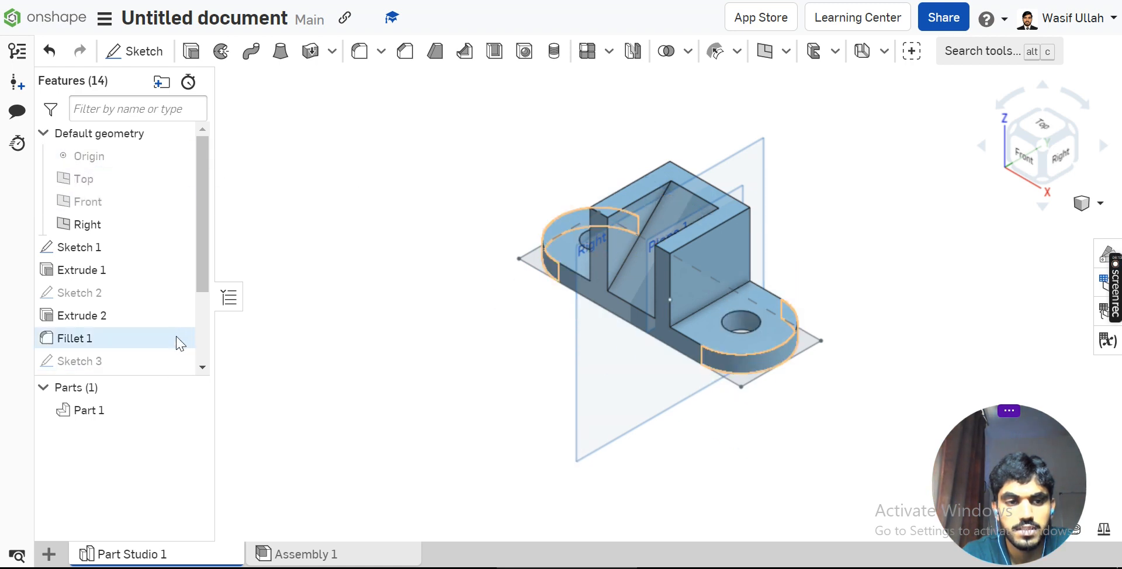
Hide the offset plane Plane 1 and the default Right plane
{"action": "scroll", "coordinate": [175, 315], "scroll_direction": "down", "scroll_amount": 2}
{"action": "left_click", "coordinate": [177, 297]}
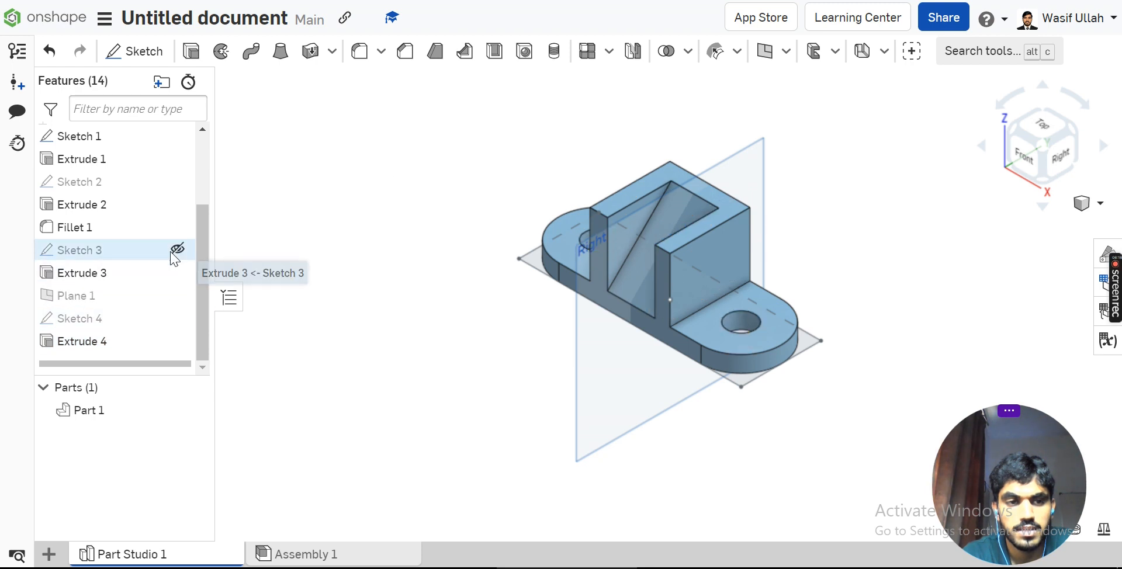
{"action": "scroll", "coordinate": [175, 222], "scroll_direction": "up", "scroll_amount": 3}
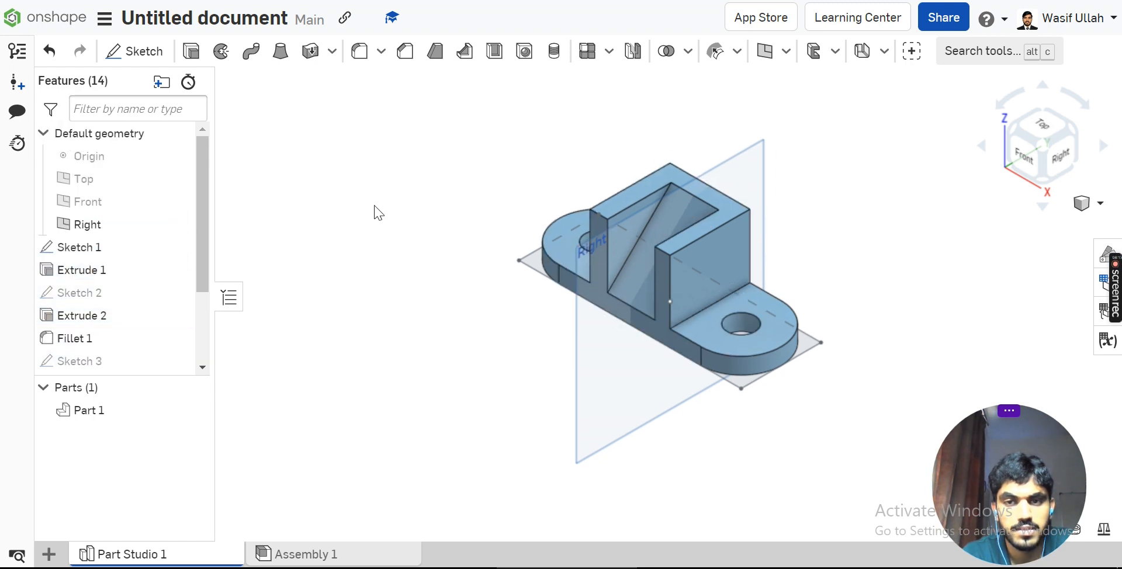
{"action": "left_click", "coordinate": [763, 170]}
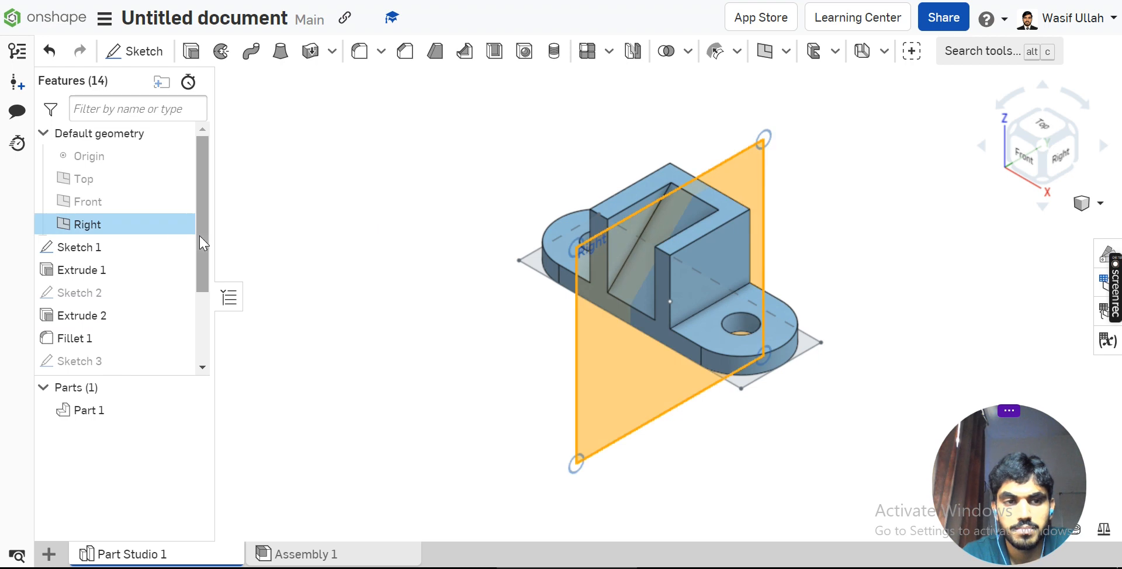
{"action": "left_click", "coordinate": [177, 224]}
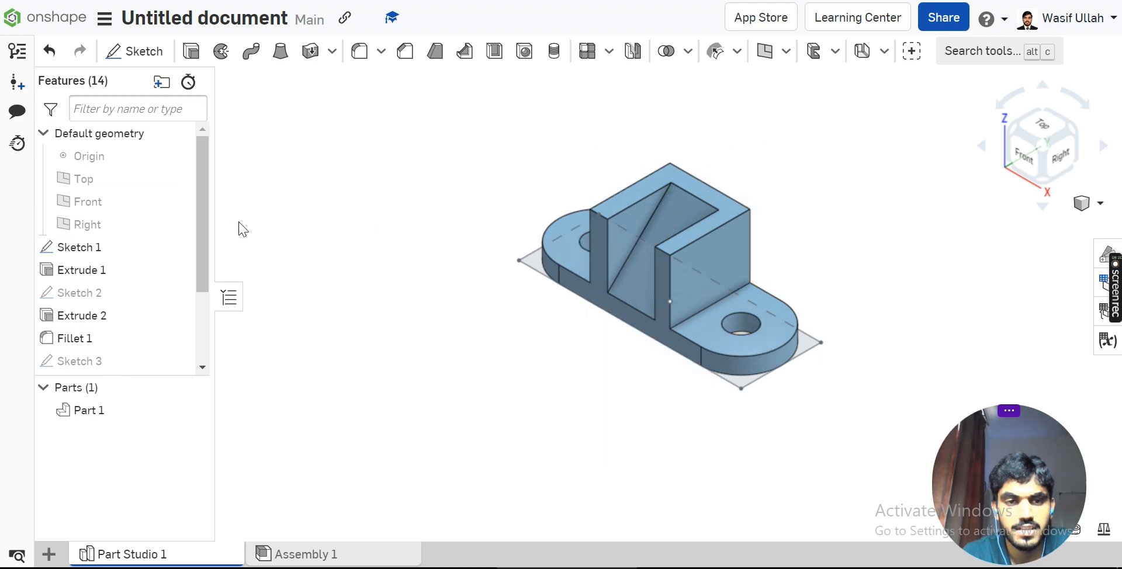
Hide Sketch 1, the rectangular outline still displayed around the base plate
{"action": "middle_click_drag", "start_coordinate": [393, 163], "coordinate": [391, 174]}
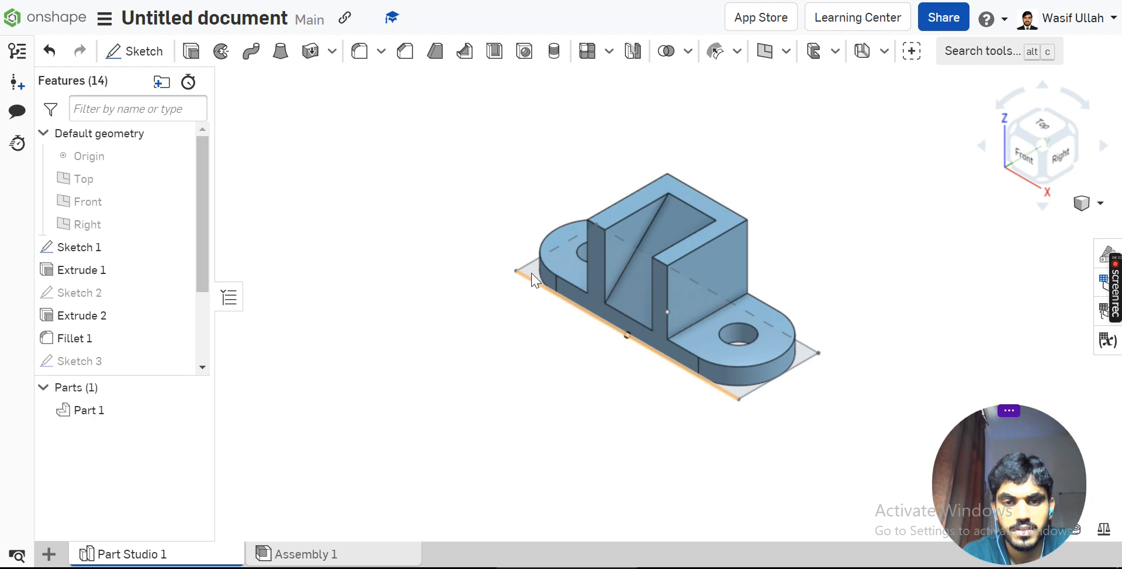
{"action": "mouse_move", "coordinate": [433, 262]}
{"action": "middle_mouse_down"}
{"action": "mouse_move", "coordinate": [458, 264]}
{"action": "mouse_move", "coordinate": [444, 265]}
{"action": "middle_mouse_up"}
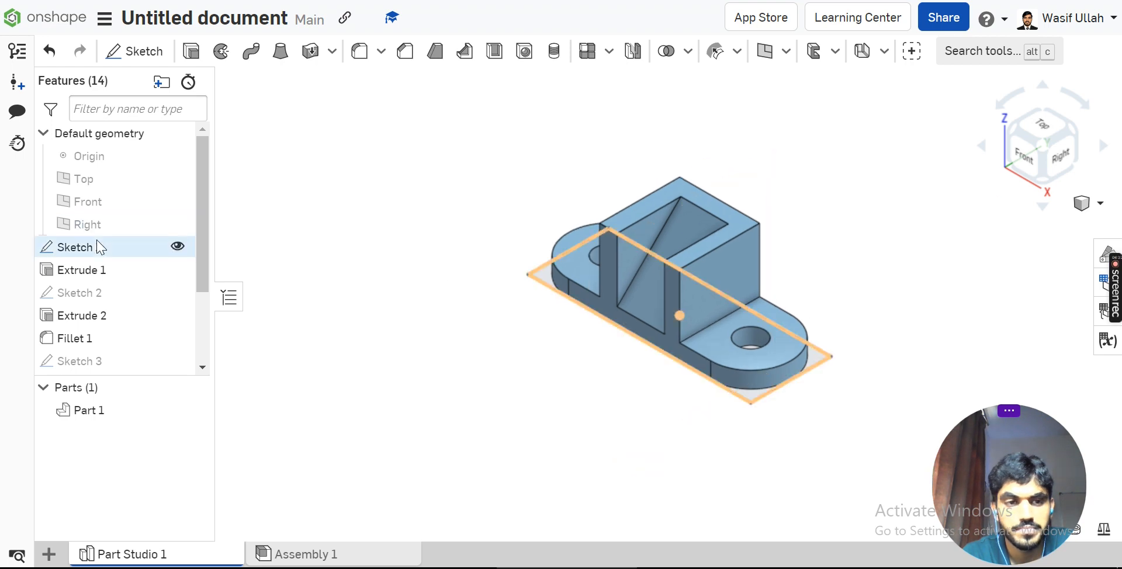
{"action": "left_click", "coordinate": [177, 246]}
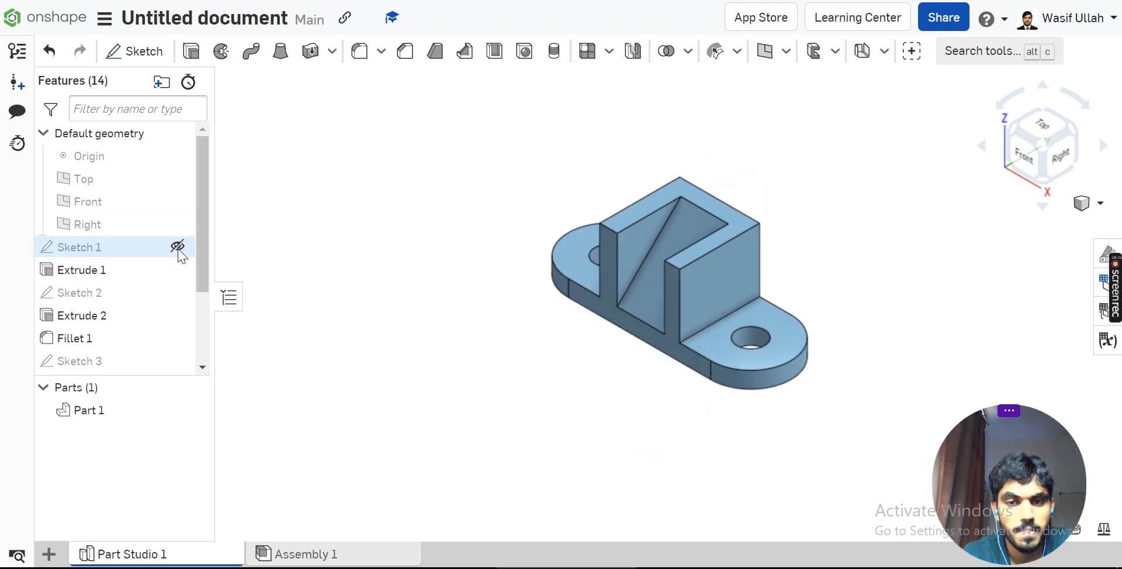
Inspect the finished bracket's sloped pocket and holes up close from another angle, returning to the isometric view
{"action": "right_click", "coordinate": [360, 192]}
{"action": "left_click", "coordinate": [376, 259]}
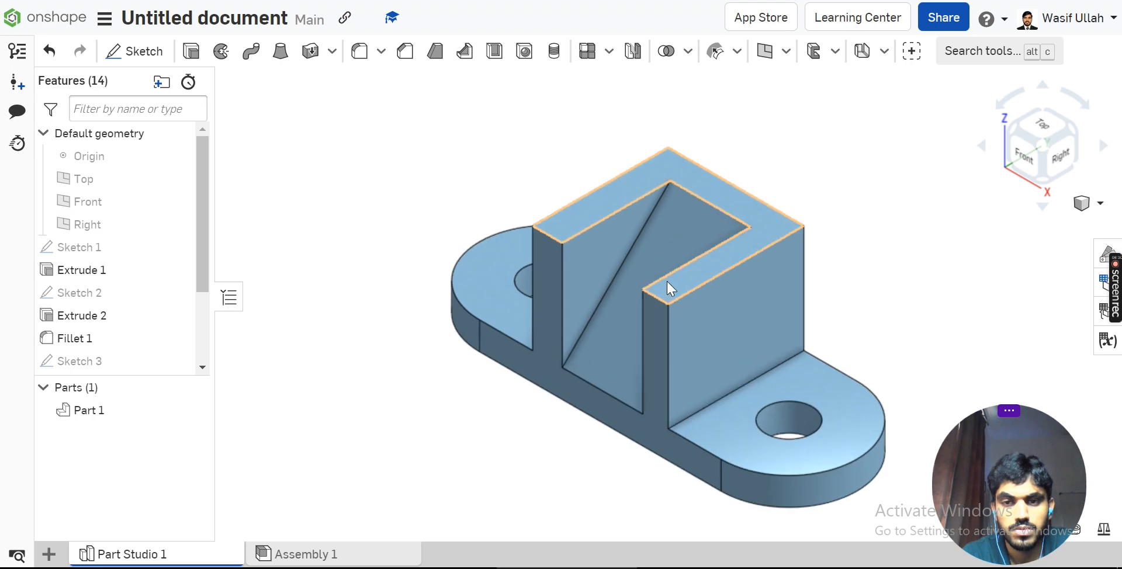
{"action": "scroll", "coordinate": [432, 220], "scroll_direction": "up", "scroll_amount": 4}
{"action": "right_click_drag", "start_coordinate": [432, 221], "coordinate": [409, 246]}
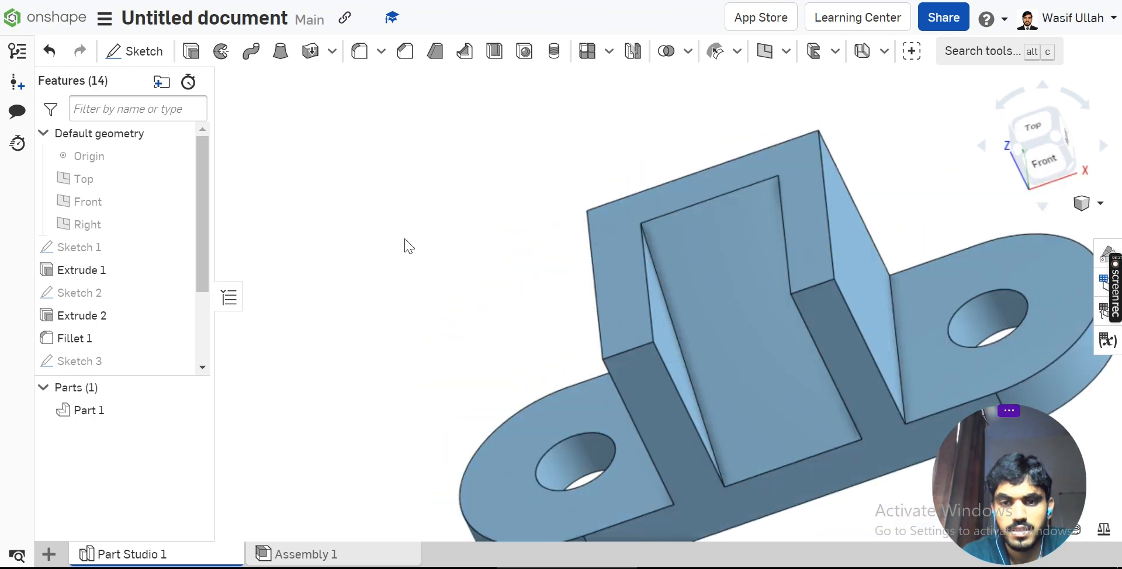
{"action": "scroll", "coordinate": [406, 248], "scroll_direction": "down", "scroll_amount": 3}
{"action": "right_click", "coordinate": [426, 164]}
{"action": "left_click", "coordinate": [440, 231]}
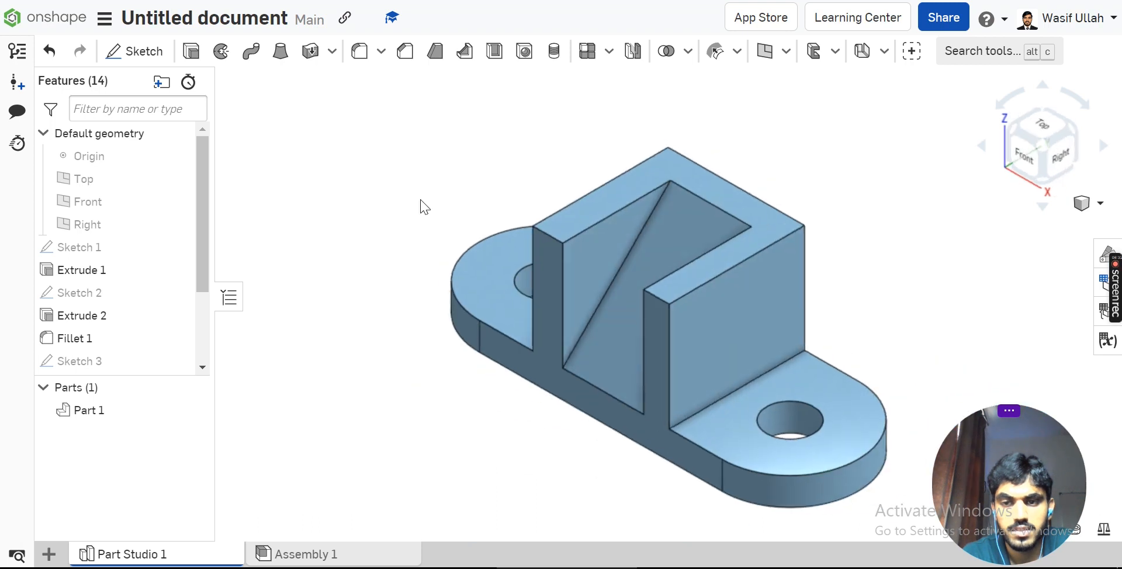